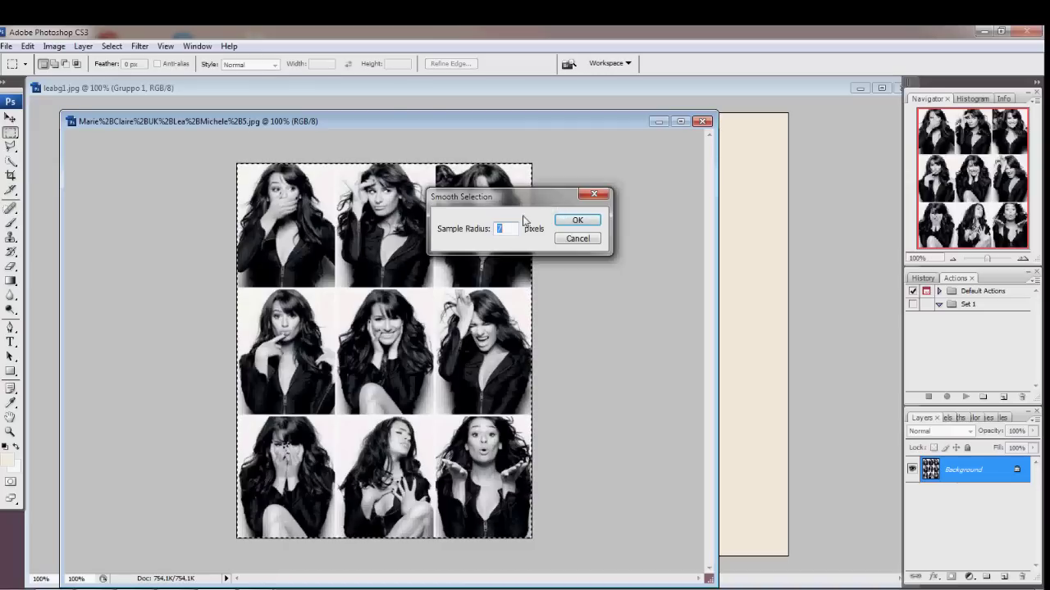
Smooth the photo grid selection with a 7-pixel sample radius and move the selected image into leabg1.jpg
{"action": "left_click", "coordinate": [577, 220]}
{"action": "left_click", "coordinate": [11, 118]}
{"action": "mouse_move", "coordinate": [397, 318]}
{"action": "left_mouse_down"}
{"action": "mouse_move", "coordinate": [649, 271]}
{"action": "mouse_move", "coordinate": [747, 310]}
{"action": "mouse_move", "coordinate": [432, 291]}
{"action": "mouse_move", "coordinate": [395, 302]}
{"action": "left_mouse_up"}
Transform the photo grid to about 122.7% width, 68.2% height and -10.1° rotation on the canvas, and apply the transformation
{"action": "left_click_drag", "start_coordinate": [244, 154], "coordinate": [282, 326]}
{"action": "left_click_drag", "start_coordinate": [386, 447], "coordinate": [386, 338]}
{"action": "left_click_drag", "start_coordinate": [567, 454], "coordinate": [677, 439]}
{"action": "left_click_drag", "start_coordinate": [497, 390], "coordinate": [451, 379]}
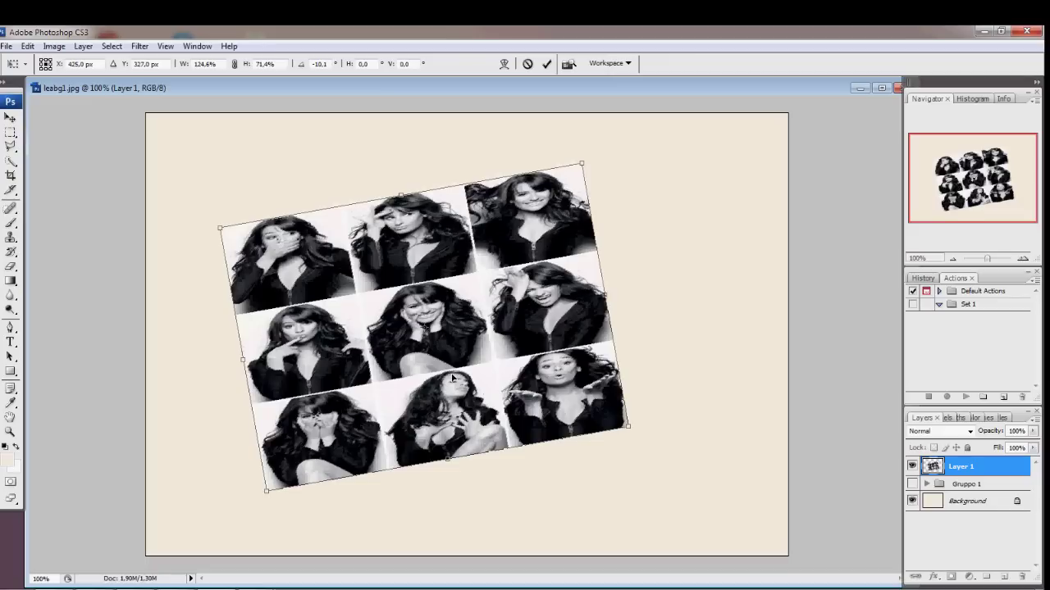
{"action": "left_click_drag", "start_coordinate": [267, 490], "coordinate": [269, 478]}
{"action": "left_click_drag", "start_coordinate": [401, 383], "coordinate": [388, 385]}
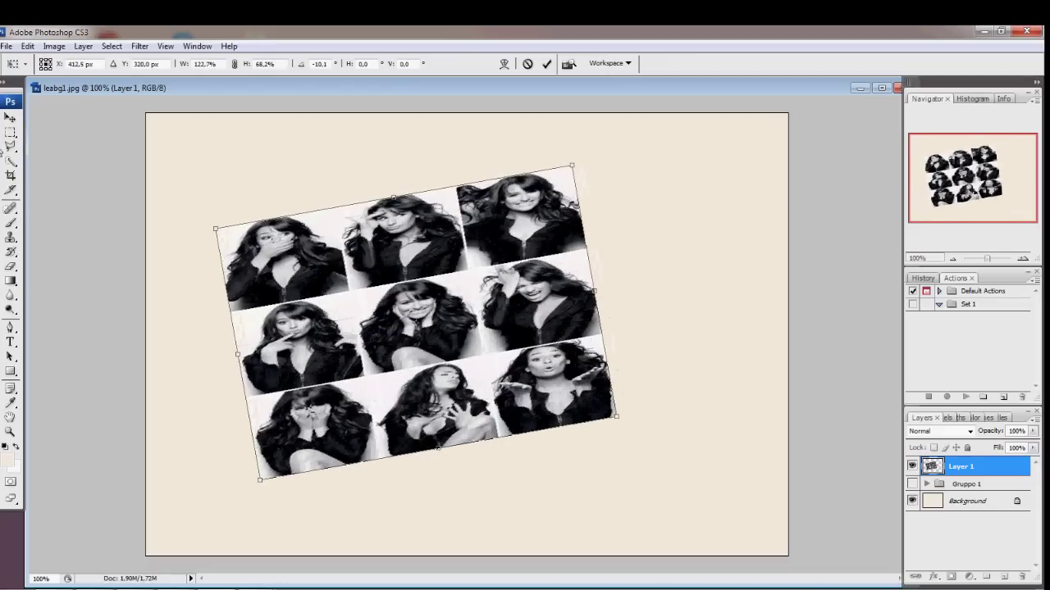
{"action": "left_click", "coordinate": [12, 119]}
{"action": "left_click", "coordinate": [465, 240]}
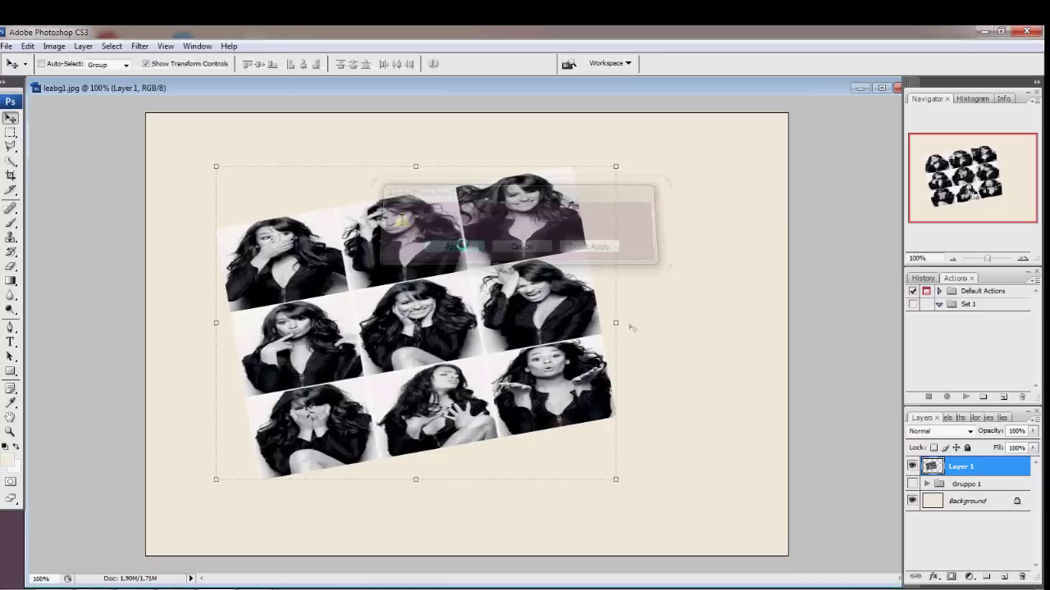
Add a white outside stroke to the photo grid layer and increase its size slightly
{"action": "double_click", "coordinate": [985, 468]}
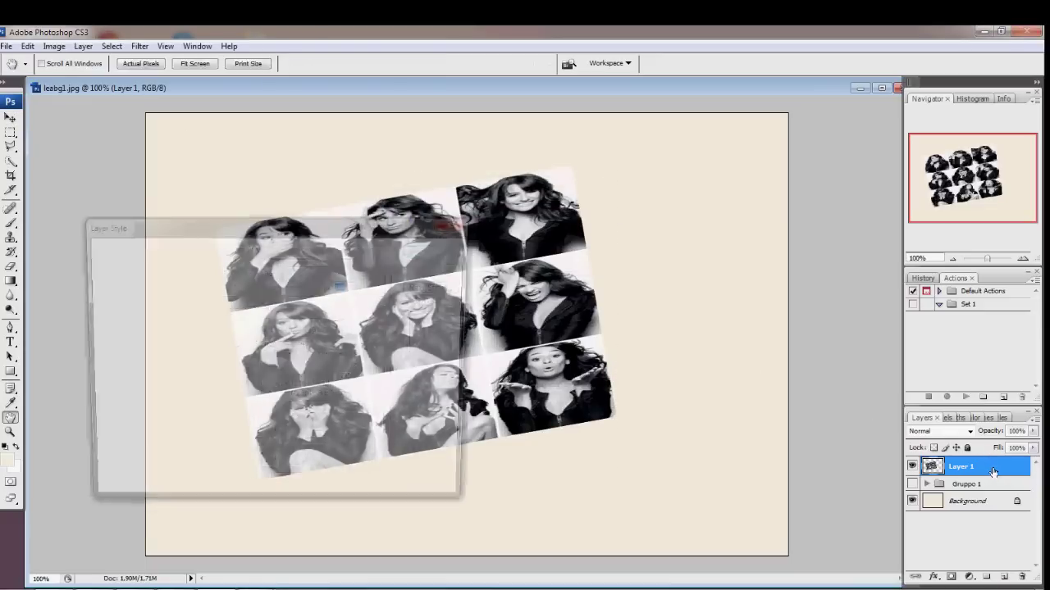
{"action": "left_click", "coordinate": [113, 440]}
{"action": "left_click", "coordinate": [236, 353]}
{"action": "left_click", "coordinate": [729, 368]}
{"action": "left_click", "coordinate": [1008, 362]}
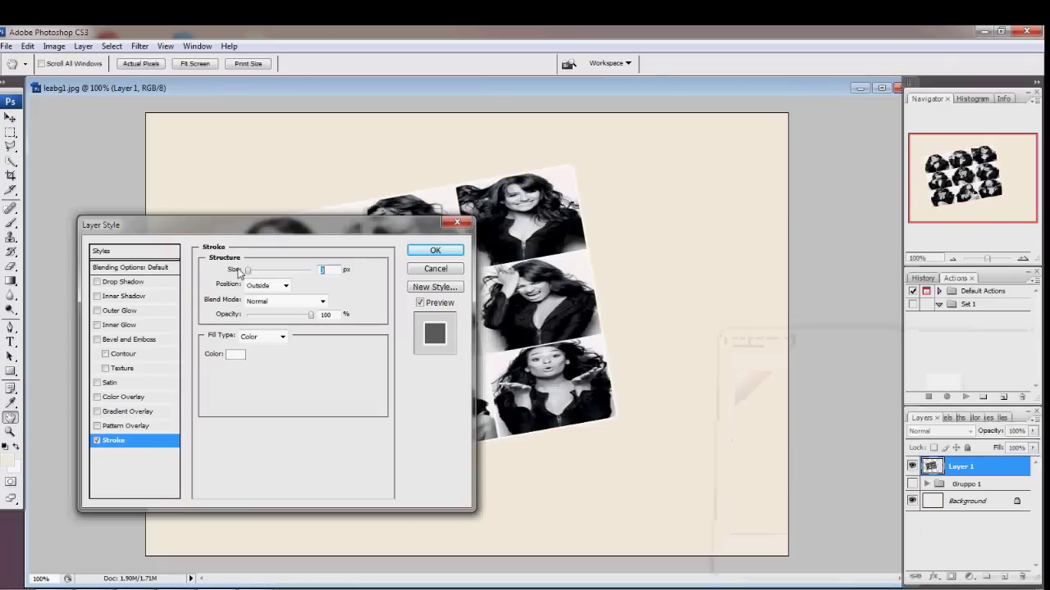
{"action": "left_click_drag", "start_coordinate": [250, 273], "coordinate": [253, 274]}
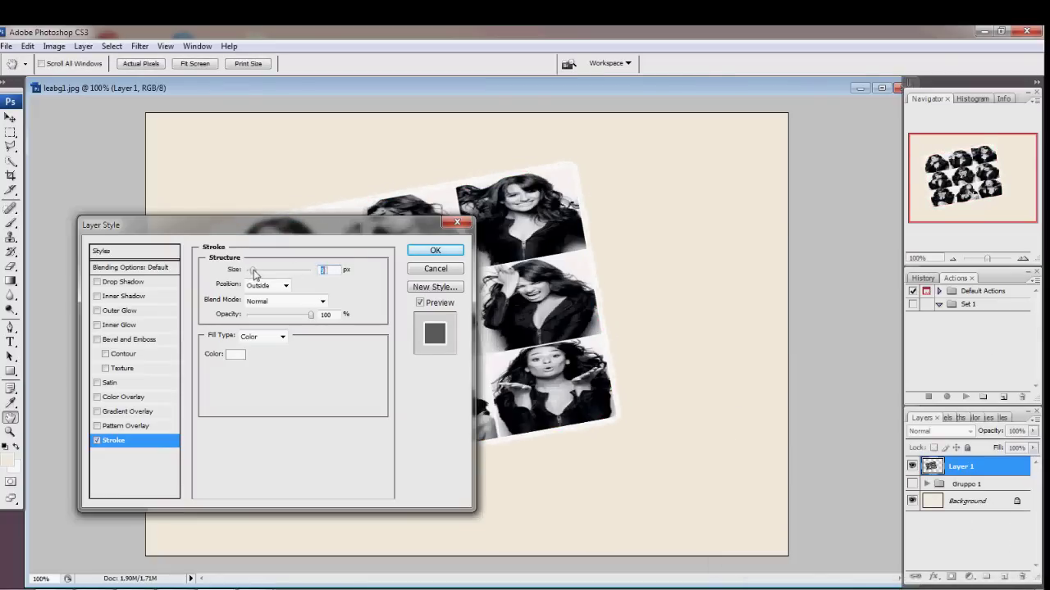
{"action": "left_click", "coordinate": [435, 251]}
{"action": "key", "text": "v"}
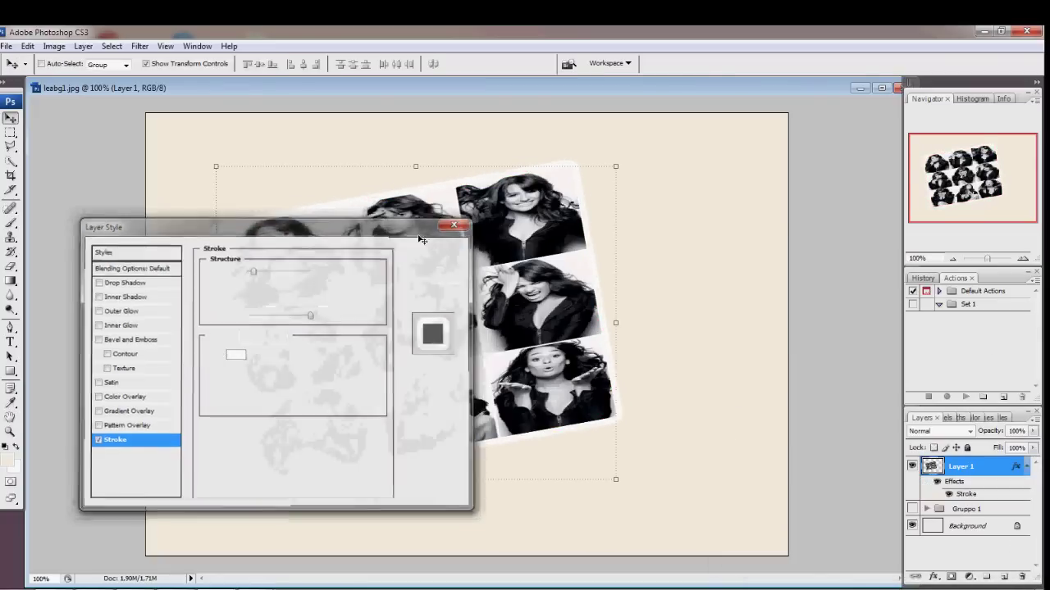
Open the image tumblr_ktg2pyniE91qascgeo1_500 from the Lea Michele picture folder in Photoshop
{"action": "key", "text": "alt+Tab"}
{"action": "scroll", "coordinate": [533, 344], "scroll_direction": "down", "scroll_amount": 3}
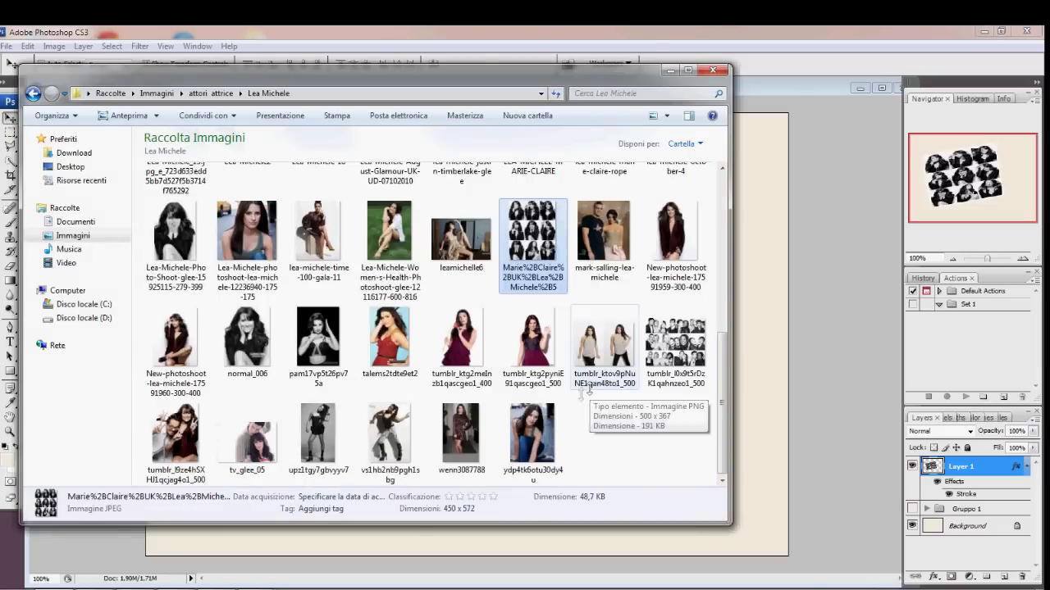
{"action": "left_click", "coordinate": [772, 370]}
Remove the background and the shadow areas around the woman with the Magic Eraser at tolerance 32
{"action": "left_click_drag", "start_coordinate": [10, 266], "coordinate": [48, 297]}
{"action": "left_click", "coordinate": [48, 294]}
{"action": "left_click", "coordinate": [127, 266]}
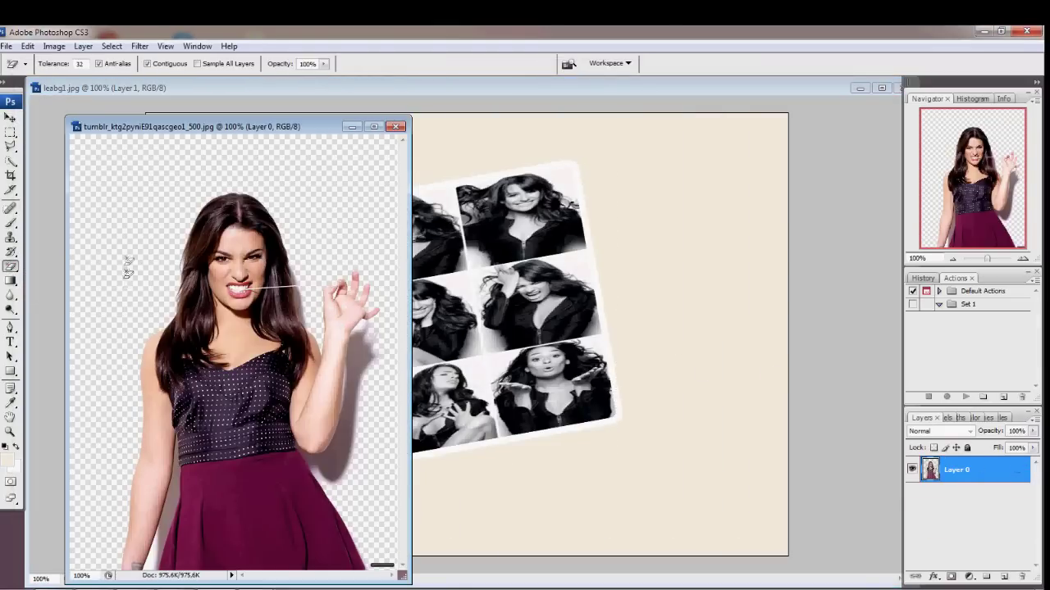
{"action": "left_click", "coordinate": [170, 527]}
{"action": "left_click", "coordinate": [332, 471]}
{"action": "left_click", "coordinate": [332, 470]}
{"action": "left_click", "coordinate": [368, 346]}
{"action": "left_click", "coordinate": [370, 342]}
Move the cut-out woman into the leabg1.jpg document as a new layer
{"action": "left_click_drag", "start_coordinate": [312, 125], "coordinate": [403, 87]}
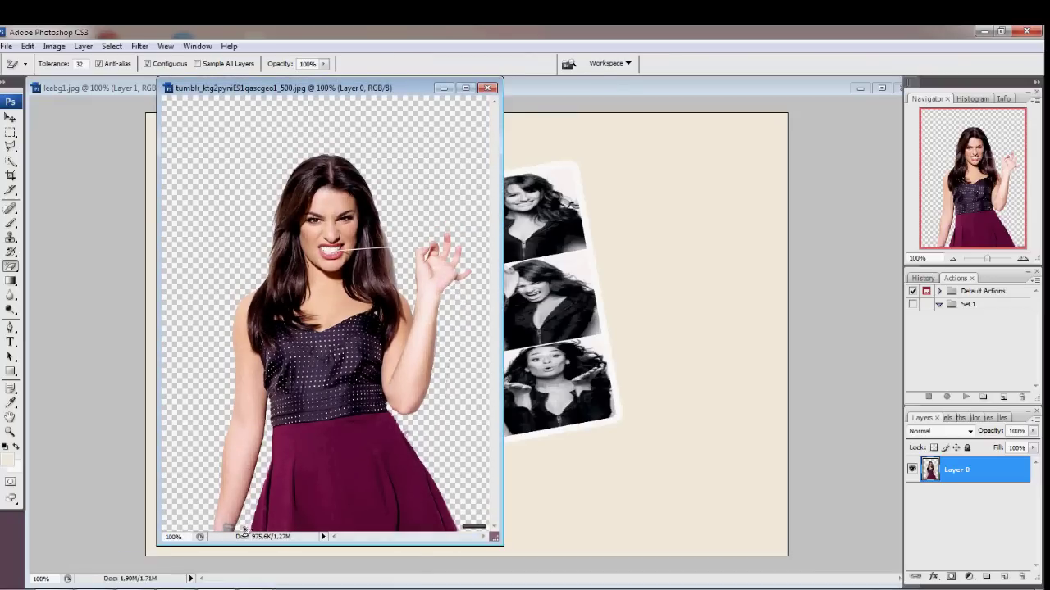
{"action": "key", "text": "v"}
{"action": "left_click_drag", "start_coordinate": [369, 298], "coordinate": [645, 373]}
Scale the woman to about 79.1% width and 83.2% height, overlapping the photo grid's right side, and apply the transformation
{"action": "left_click_drag", "start_coordinate": [601, 93], "coordinate": [489, 96]}
{"action": "left_click_drag", "start_coordinate": [400, 239], "coordinate": [390, 207]}
{"action": "left_click_drag", "start_coordinate": [519, 473], "coordinate": [536, 433]}
{"action": "left_click", "coordinate": [11, 119]}
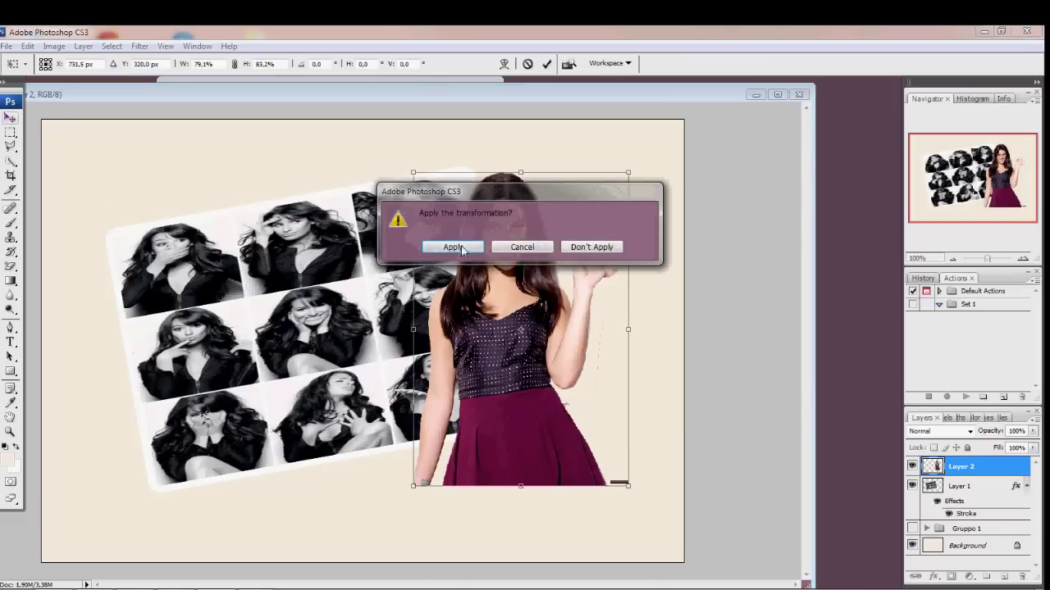
{"action": "left_click", "coordinate": [456, 247]}
Fade out the lower edge of the woman's skirt and arm using the Eraser with a soft 106 px brush
{"action": "left_click", "coordinate": [11, 268]}
{"action": "right_click", "coordinate": [11, 268]}
{"action": "left_click", "coordinate": [54, 269]}
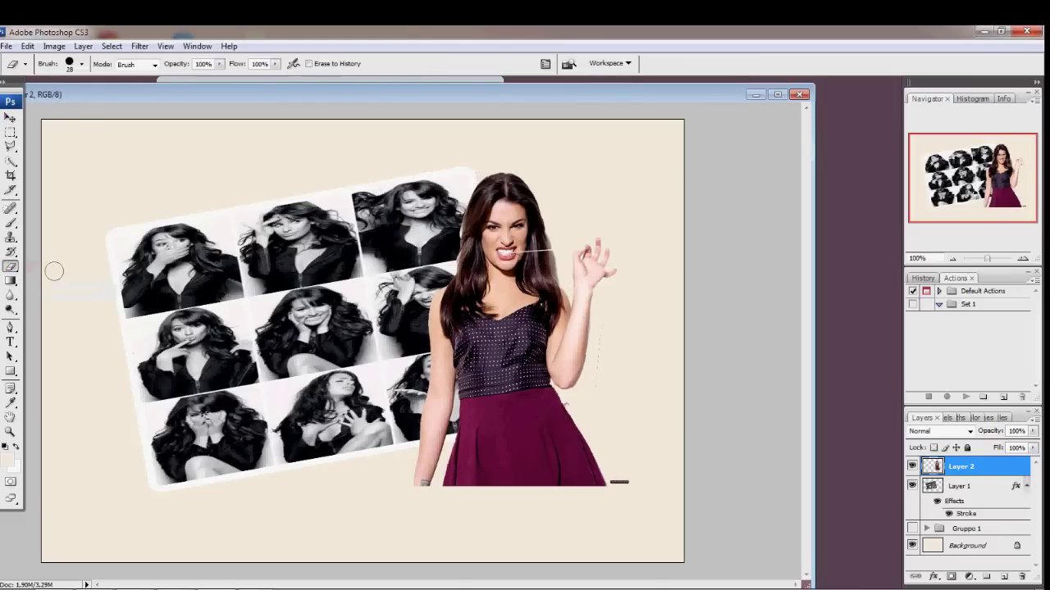
{"action": "left_click", "coordinate": [71, 66]}
{"action": "left_click", "coordinate": [48, 359]}
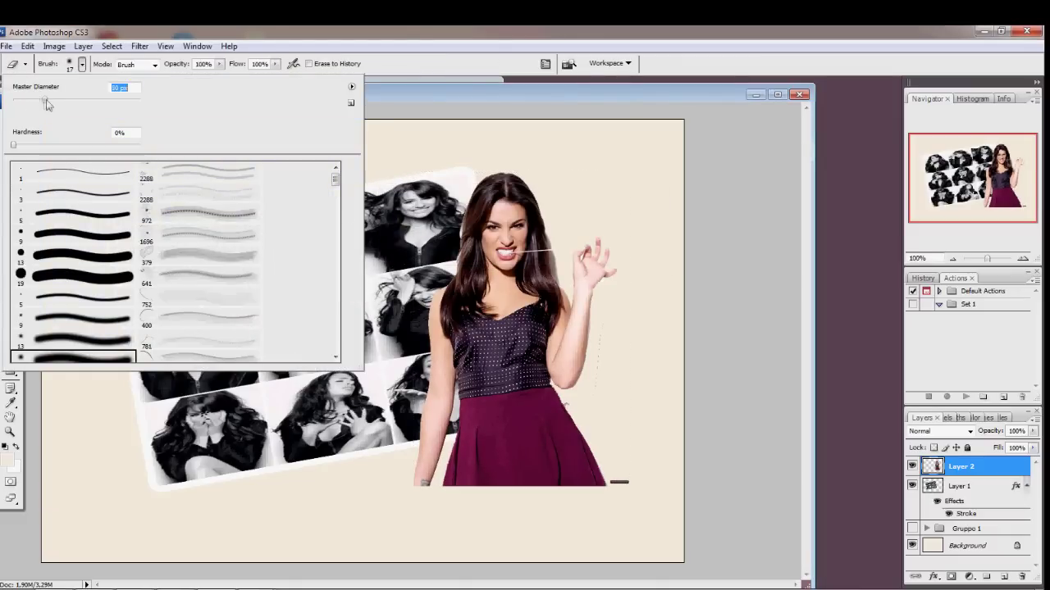
{"action": "left_click_drag", "start_coordinate": [67, 104], "coordinate": [79, 102]}
{"action": "left_click_drag", "start_coordinate": [393, 485], "coordinate": [677, 487]}
{"action": "mouse_move", "coordinate": [382, 497]}
{"action": "left_mouse_down"}
{"action": "mouse_move", "coordinate": [642, 484]}
{"action": "mouse_move", "coordinate": [596, 498]}
{"action": "left_mouse_up"}
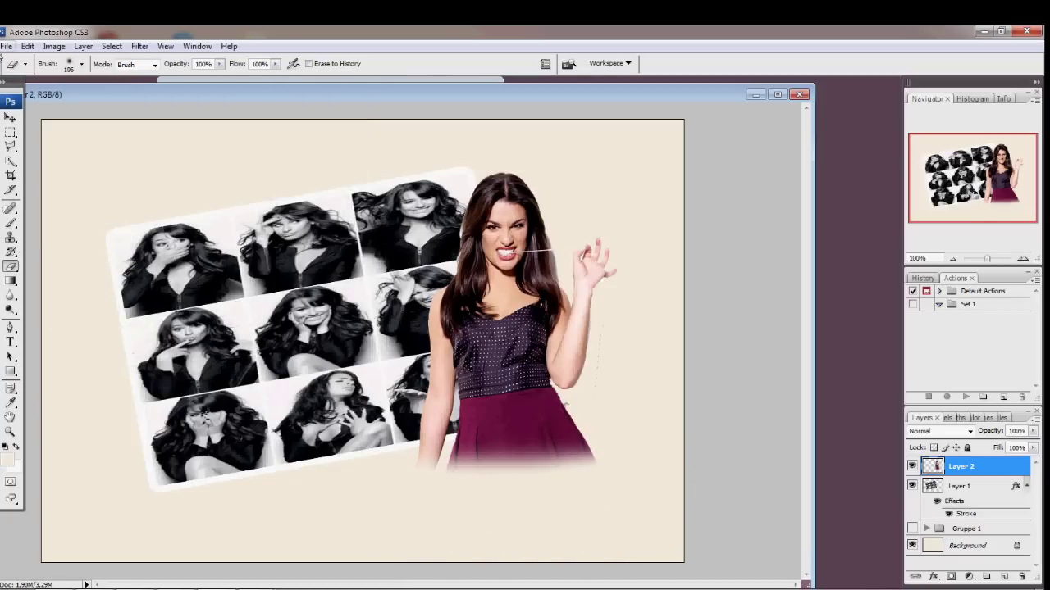
Add a default drop shadow and a white outside stroke slightly thicker than 3 px to the woman's layer
{"action": "left_click", "coordinate": [11, 118]}
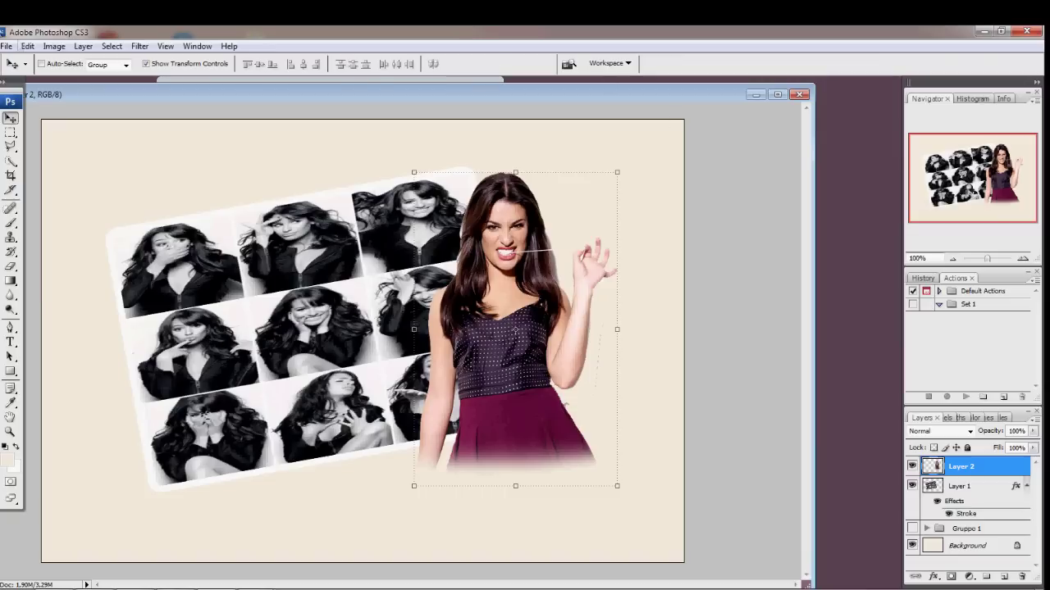
{"action": "double_click", "coordinate": [998, 471]}
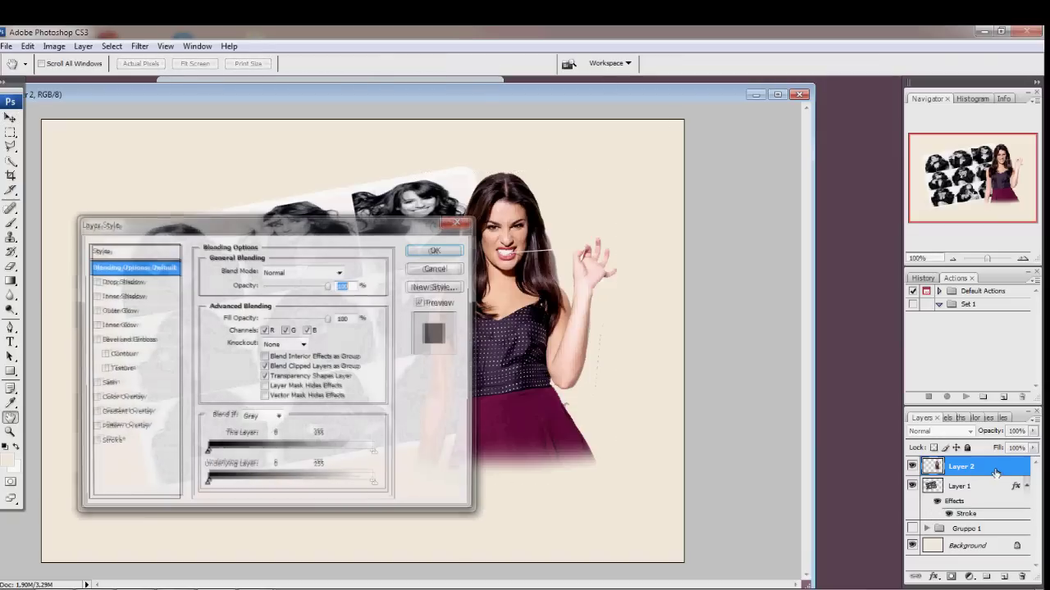
{"action": "left_click", "coordinate": [97, 282]}
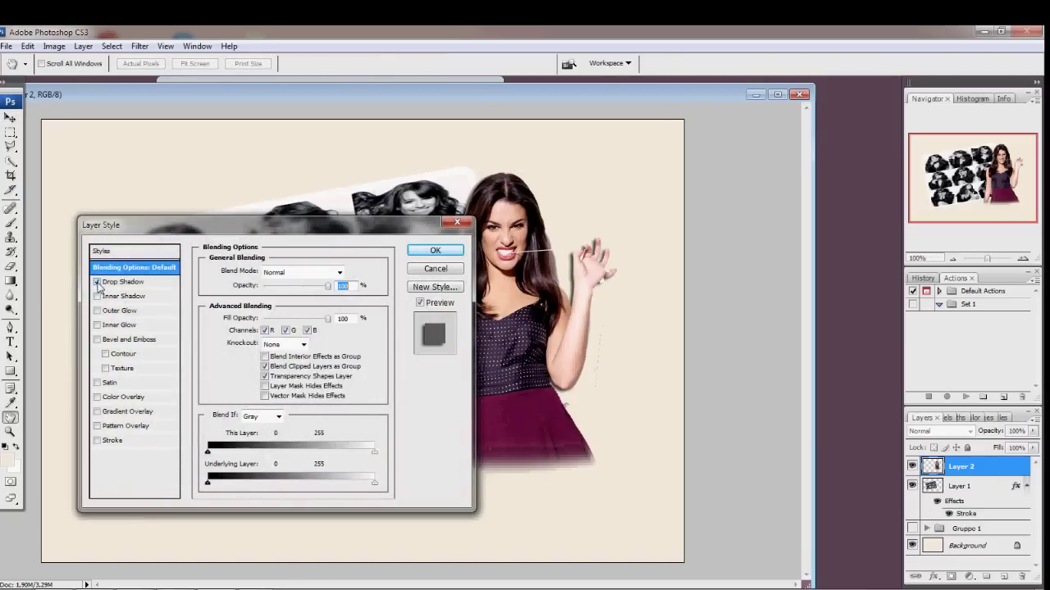
{"action": "left_click", "coordinate": [113, 443]}
{"action": "left_click", "coordinate": [234, 354]}
{"action": "left_click_drag", "start_coordinate": [740, 439], "coordinate": [670, 338]}
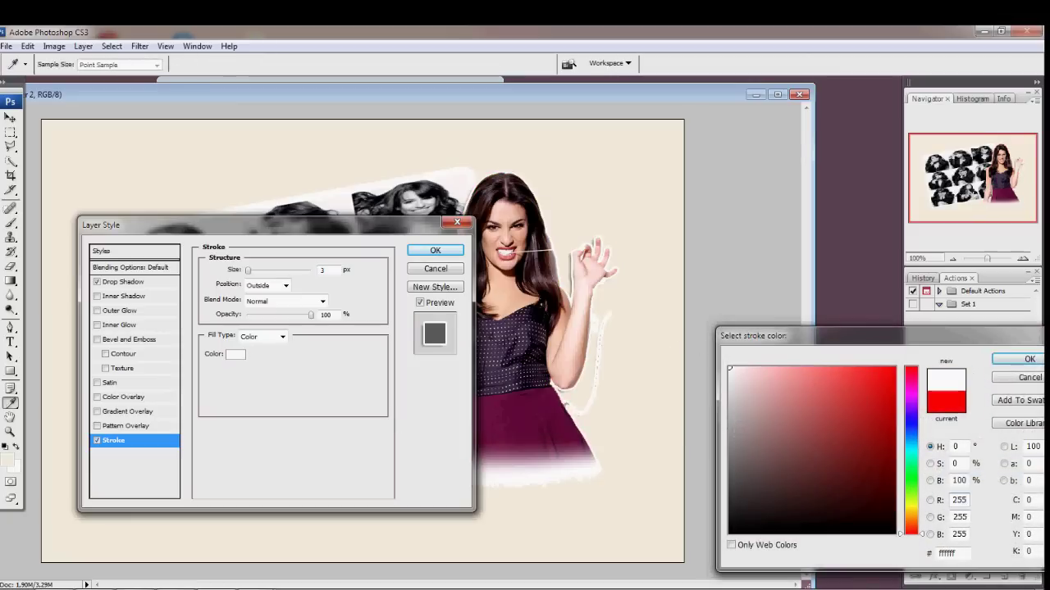
{"action": "left_click", "coordinate": [1002, 360]}
{"action": "left_click_drag", "start_coordinate": [248, 271], "coordinate": [251, 271]}
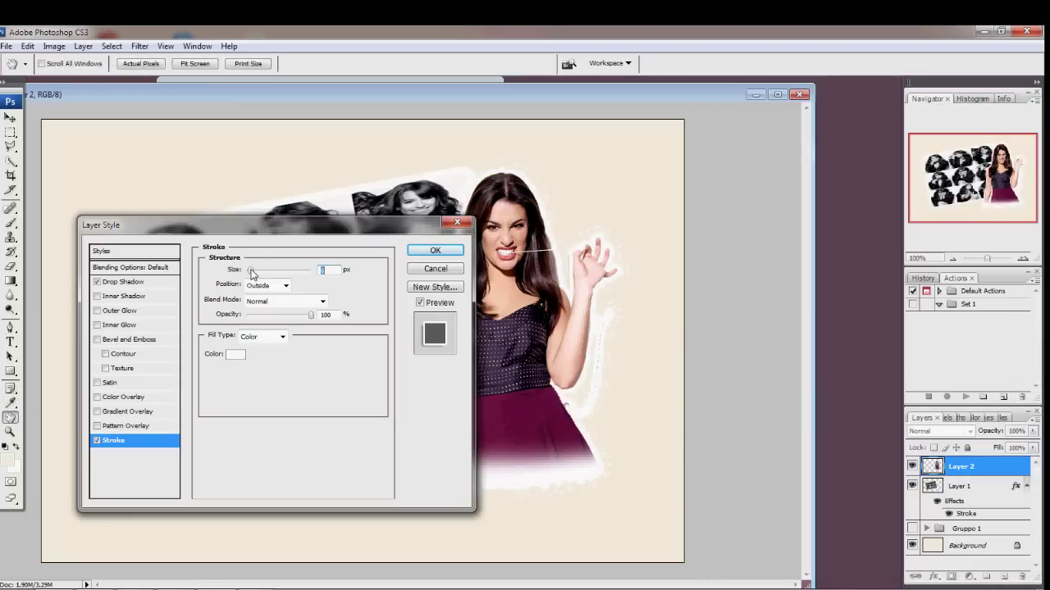
{"action": "left_click", "coordinate": [435, 250]}
Erase the stray outlined specks beside the woman's raised arm with a soft 76 px eraser
{"action": "left_click", "coordinate": [11, 267]}
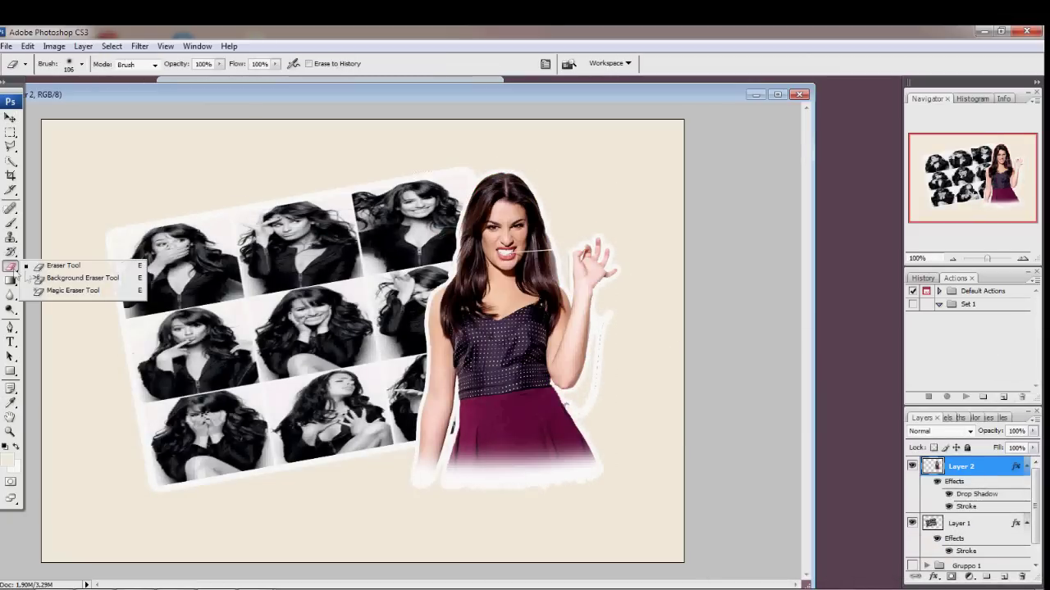
{"action": "left_click", "coordinate": [45, 267]}
{"action": "left_click", "coordinate": [82, 63]}
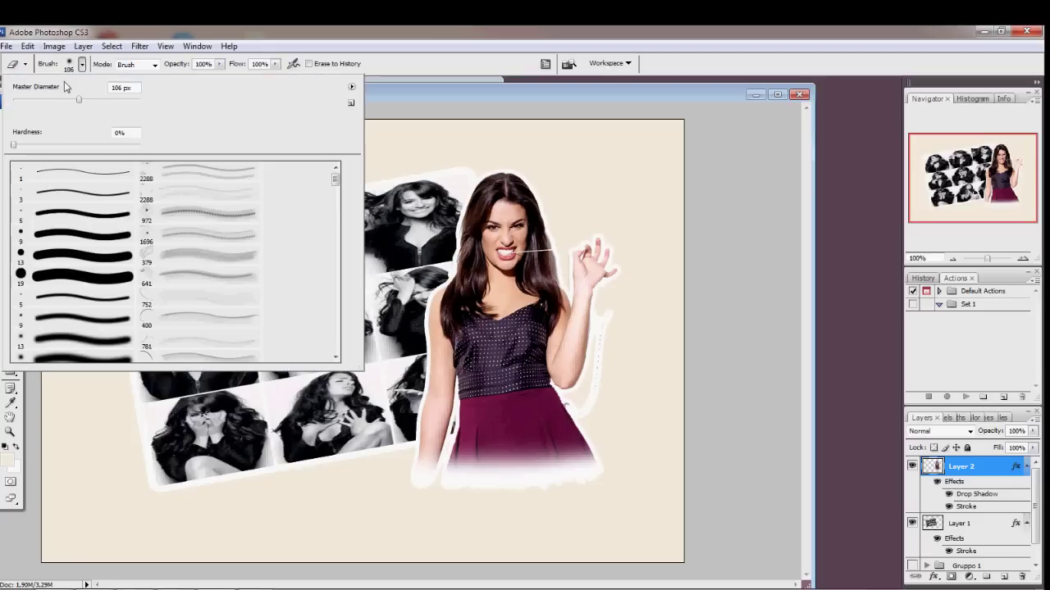
{"action": "mouse_move", "coordinate": [630, 324]}
{"action": "left_mouse_down"}
{"action": "mouse_move", "coordinate": [628, 358]}
{"action": "mouse_move", "coordinate": [619, 313]}
{"action": "mouse_move", "coordinate": [607, 401]}
{"action": "left_mouse_up"}
{"action": "left_click_drag", "start_coordinate": [610, 358], "coordinate": [621, 376]}
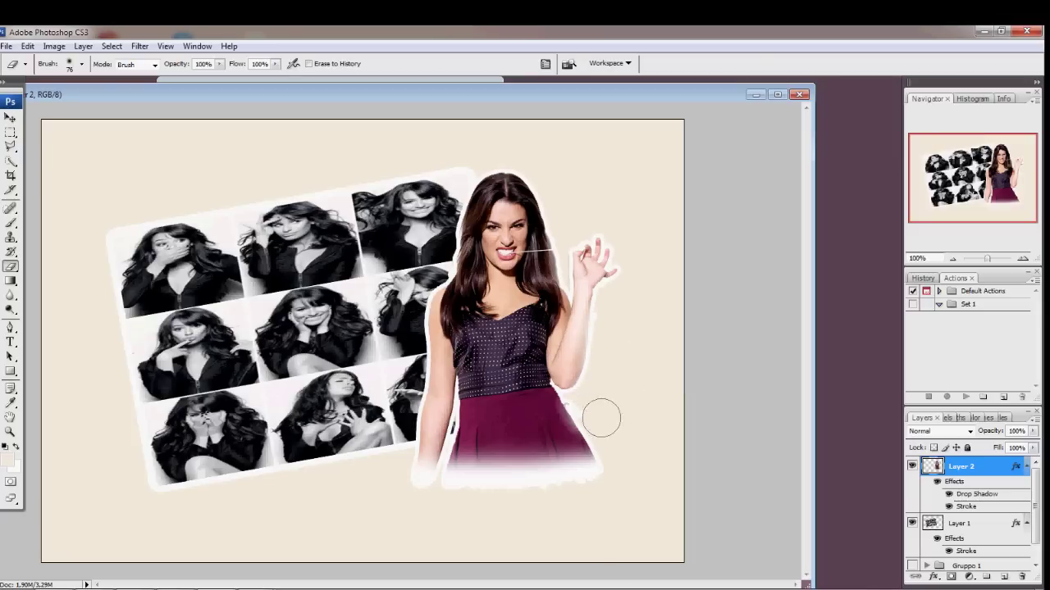
Clean up the leftover outline beside the skirt's waist with a hard 25 px eraser
{"action": "left_click", "coordinate": [81, 64]}
{"action": "left_click", "coordinate": [64, 173]}
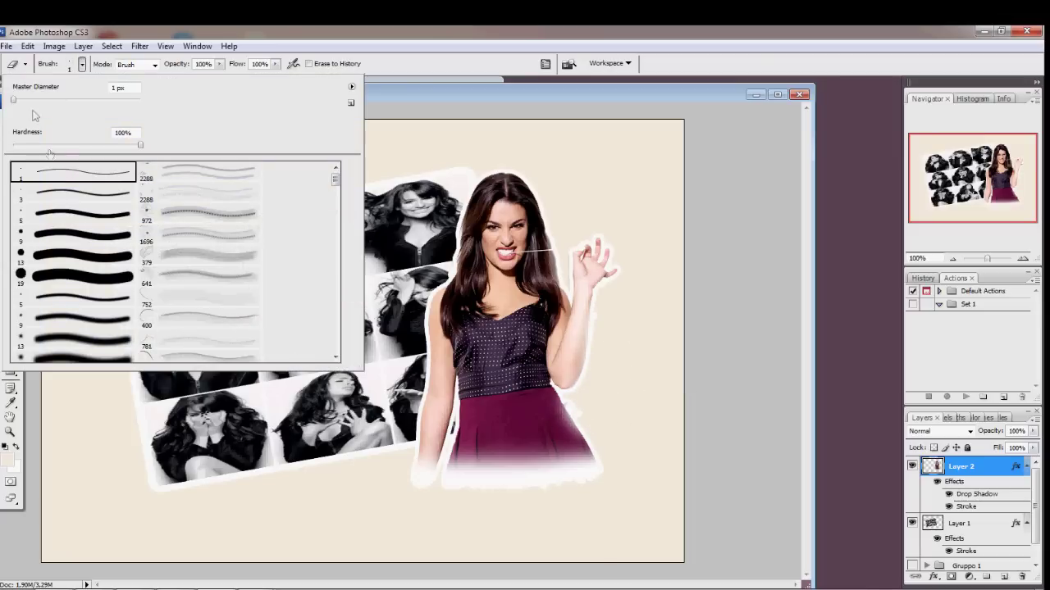
{"action": "left_click_drag", "start_coordinate": [15, 102], "coordinate": [28, 99]}
{"action": "left_click_drag", "start_coordinate": [582, 406], "coordinate": [569, 401]}
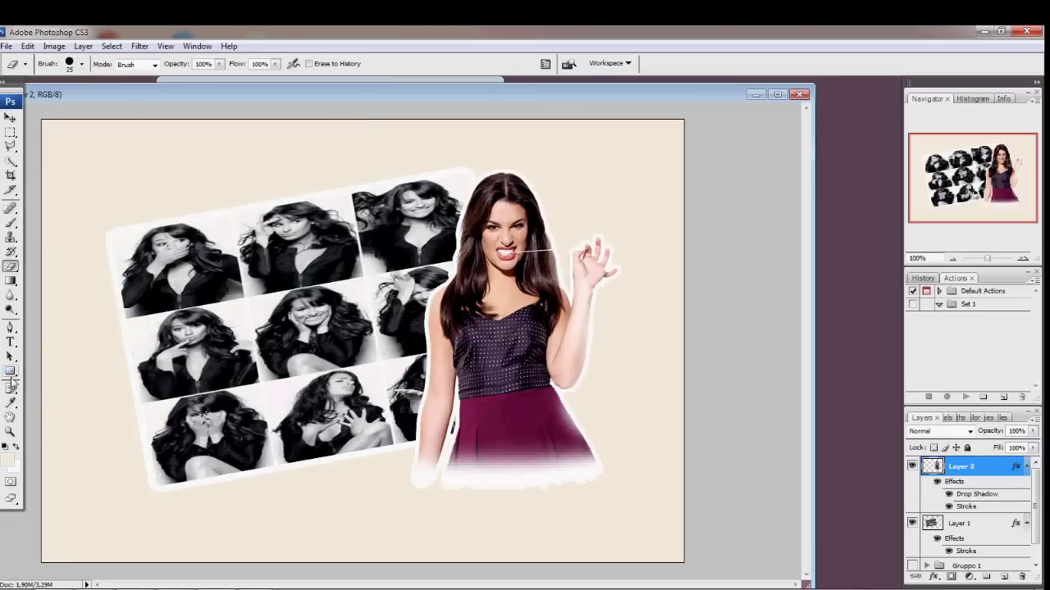
Add the text LEA MICHELE and set it in the Impact Label font at 48 pt
{"action": "left_click", "coordinate": [11, 342]}
{"action": "left_click", "coordinate": [300, 402]}
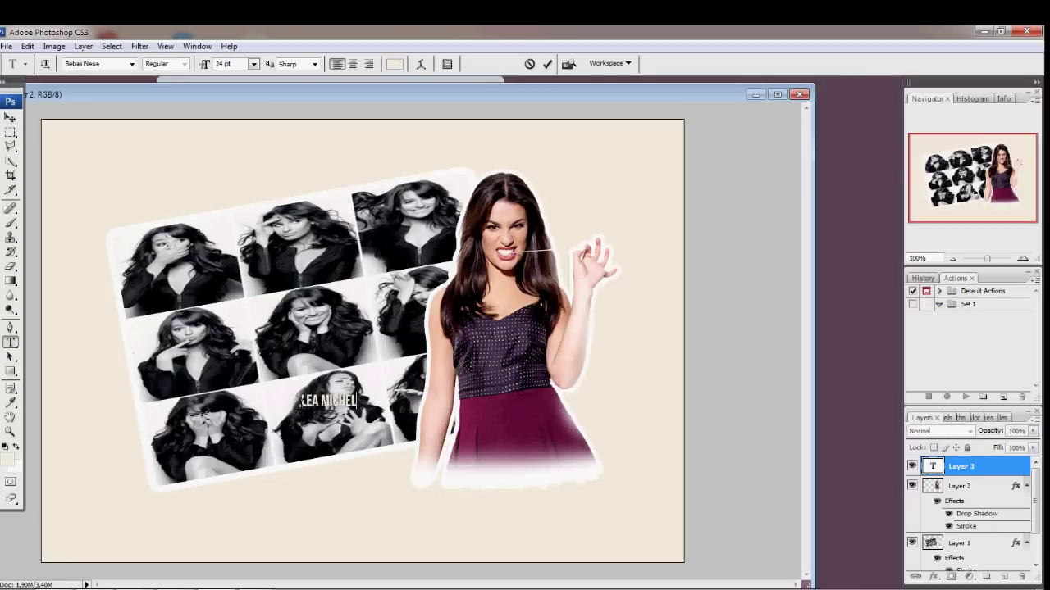
{"action": "key", "text": "ctrl+a"}
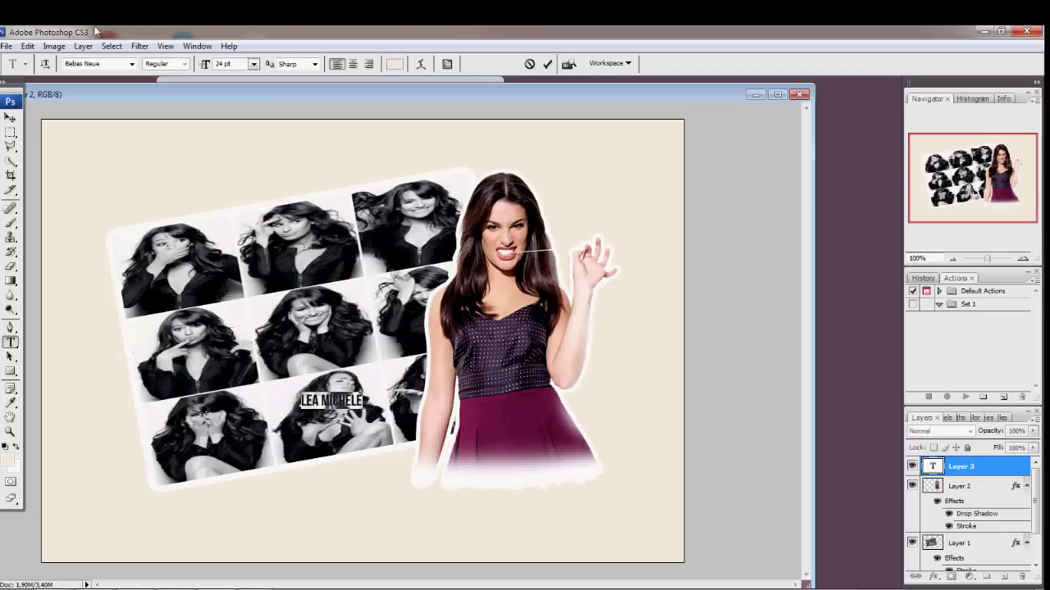
{"action": "left_click", "coordinate": [131, 64]}
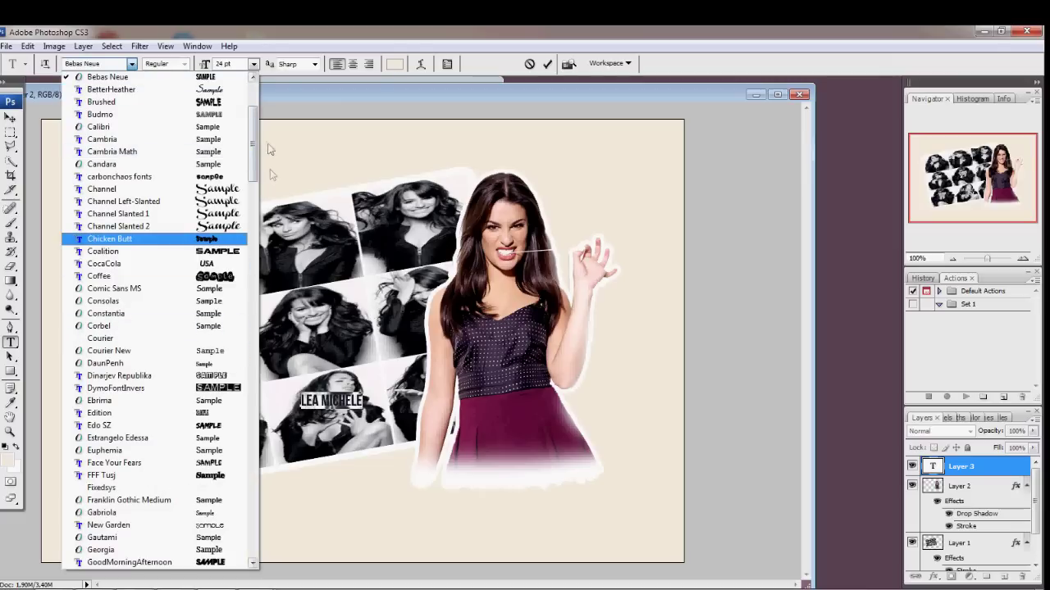
{"action": "scroll", "coordinate": [254, 144], "scroll_direction": "up", "scroll_amount": 7}
{"action": "scroll", "coordinate": [246, 160], "scroll_direction": "down", "scroll_amount": 10}
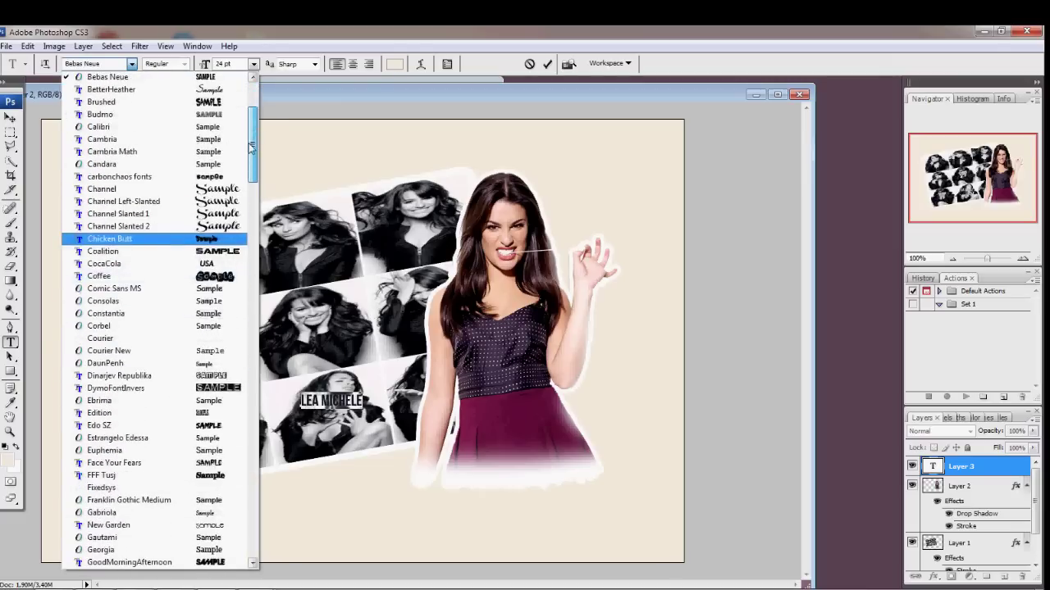
{"action": "scroll", "coordinate": [246, 167], "scroll_direction": "down", "scroll_amount": 4}
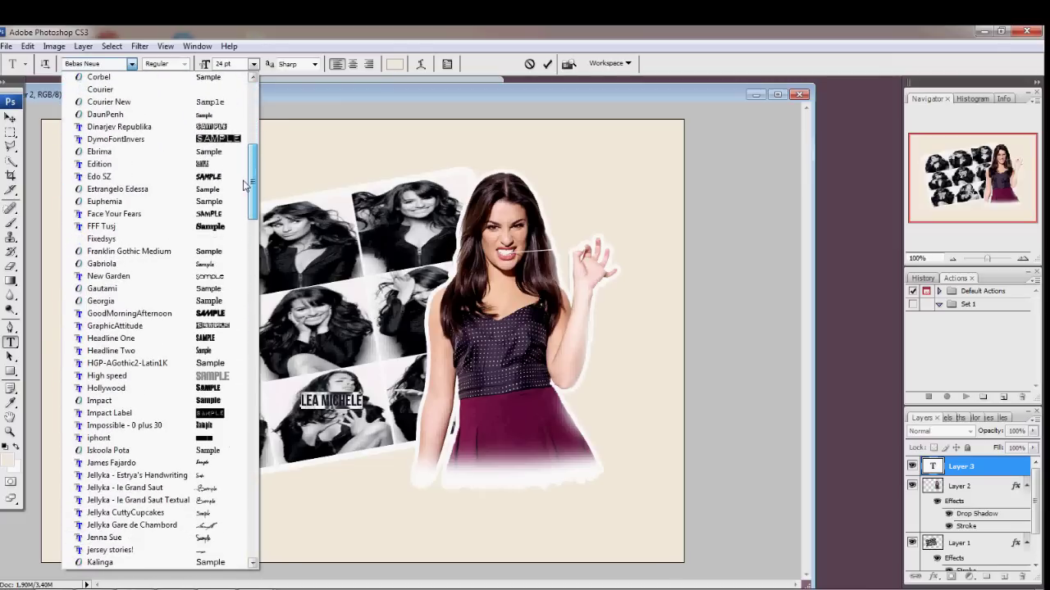
{"action": "left_click", "coordinate": [226, 419]}
{"action": "left_click", "coordinate": [252, 65]}
{"action": "left_click", "coordinate": [246, 253]}
Place the LEA MICHELE text just below the woman's skirt and colour it white
{"action": "left_click_drag", "start_coordinate": [526, 522], "coordinate": [518, 516]}
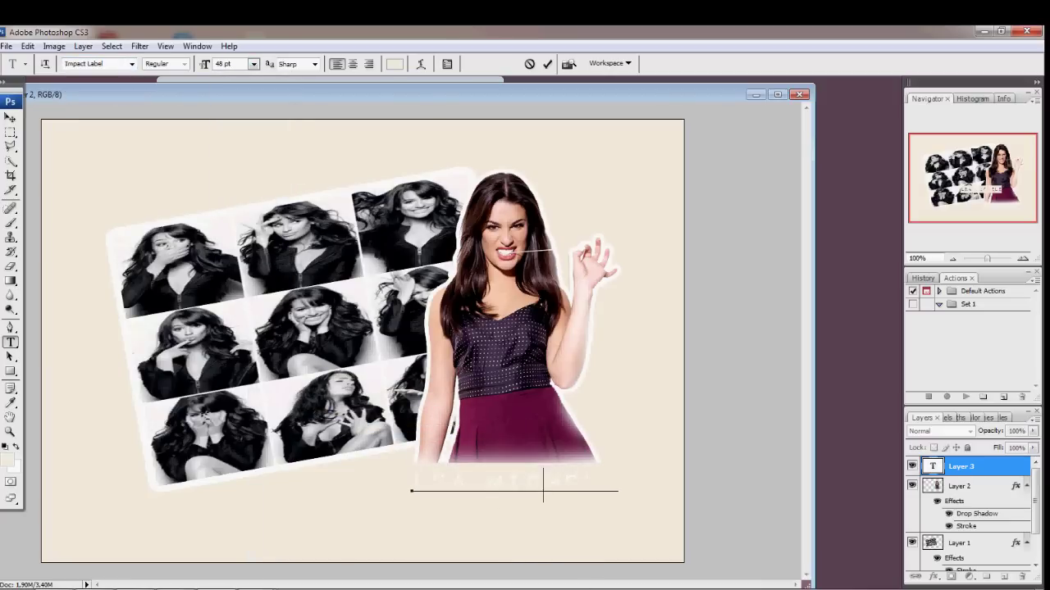
{"action": "key", "text": "ctrl+a"}
{"action": "left_click", "coordinate": [17, 447]}
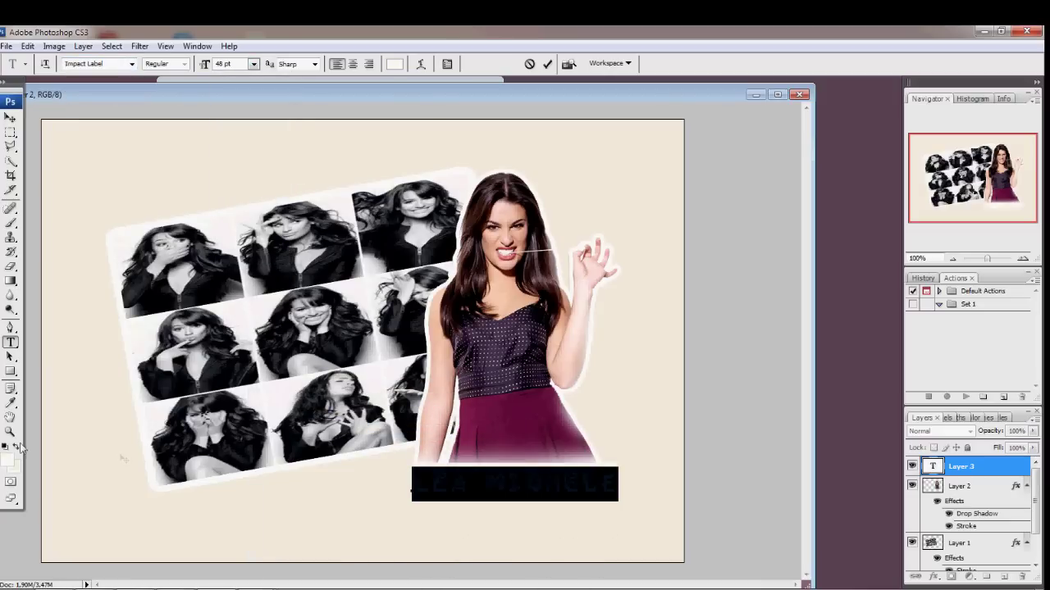
Apply a default drop shadow to the LEA MICHELE text layer
{"action": "double_click", "coordinate": [1021, 466]}
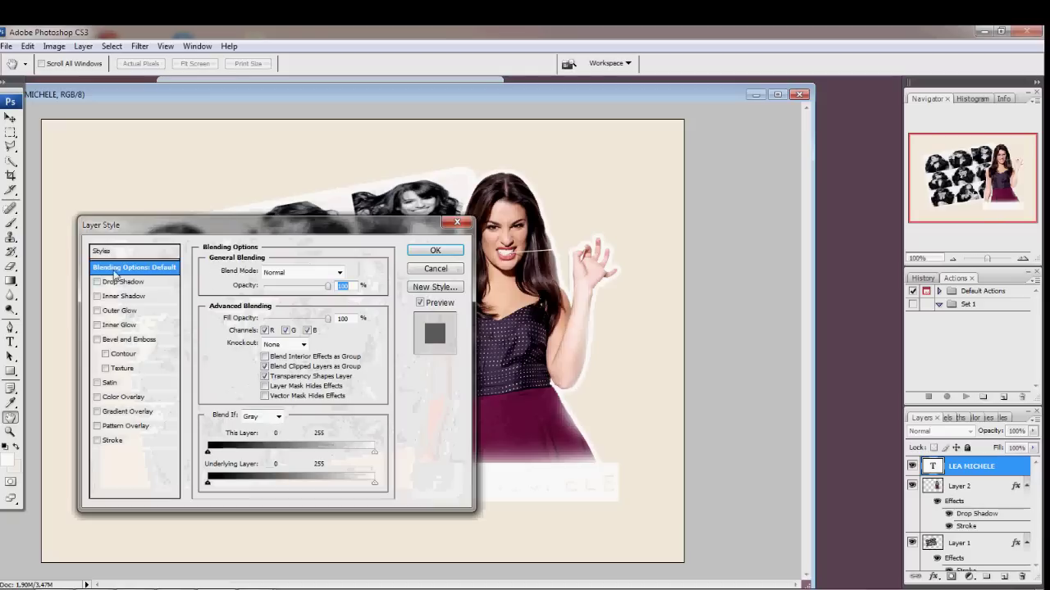
{"action": "left_click", "coordinate": [122, 282]}
{"action": "left_click", "coordinate": [432, 250]}
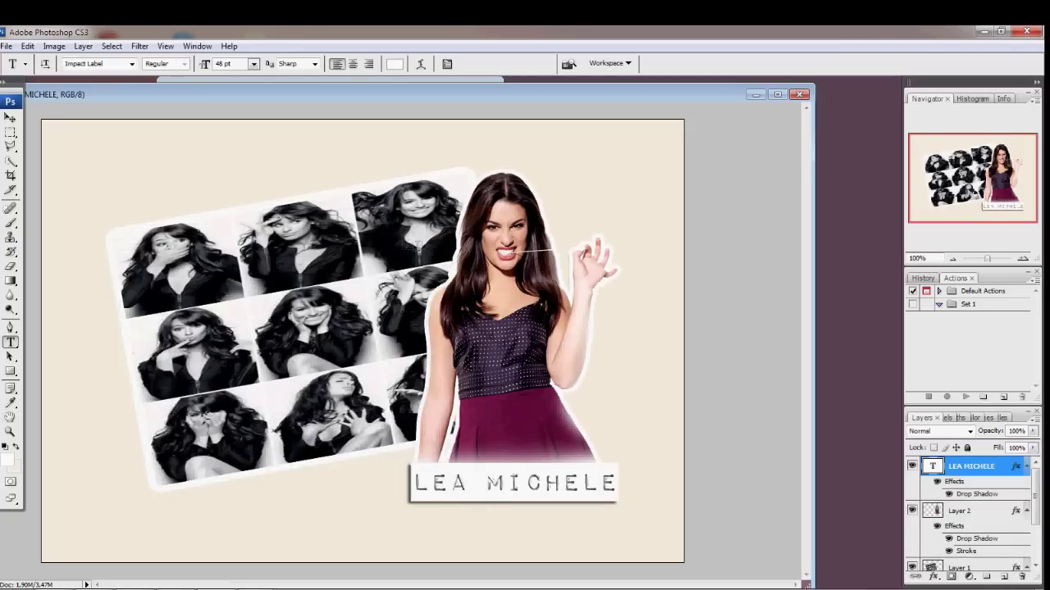
Create a new layer just above the woman's layer and set the Brush to a hard round 10 px tip
{"action": "left_click", "coordinate": [999, 513]}
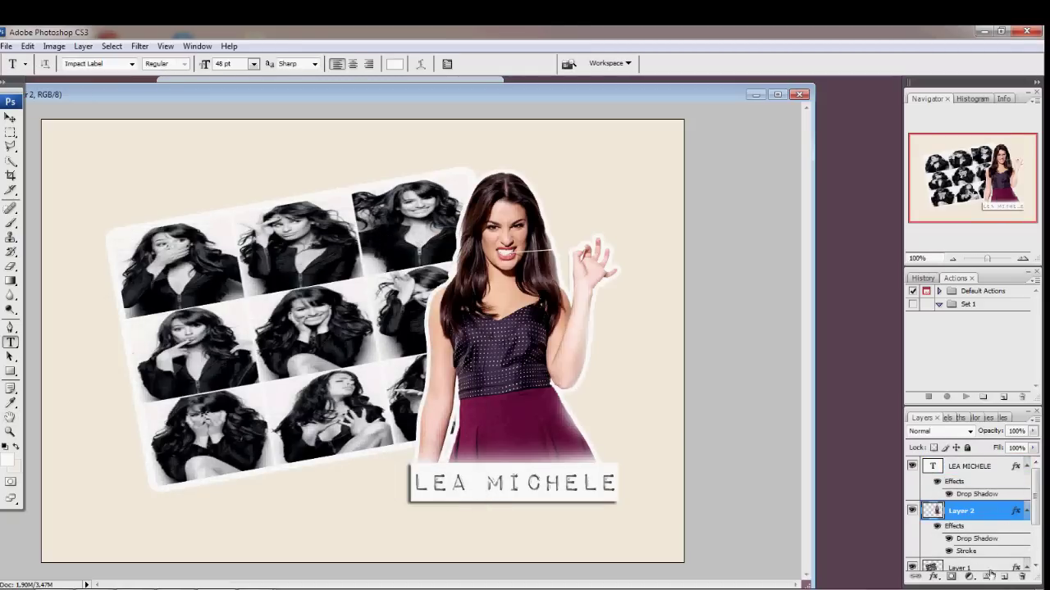
{"action": "left_click", "coordinate": [1002, 577]}
{"action": "left_click", "coordinate": [11, 222]}
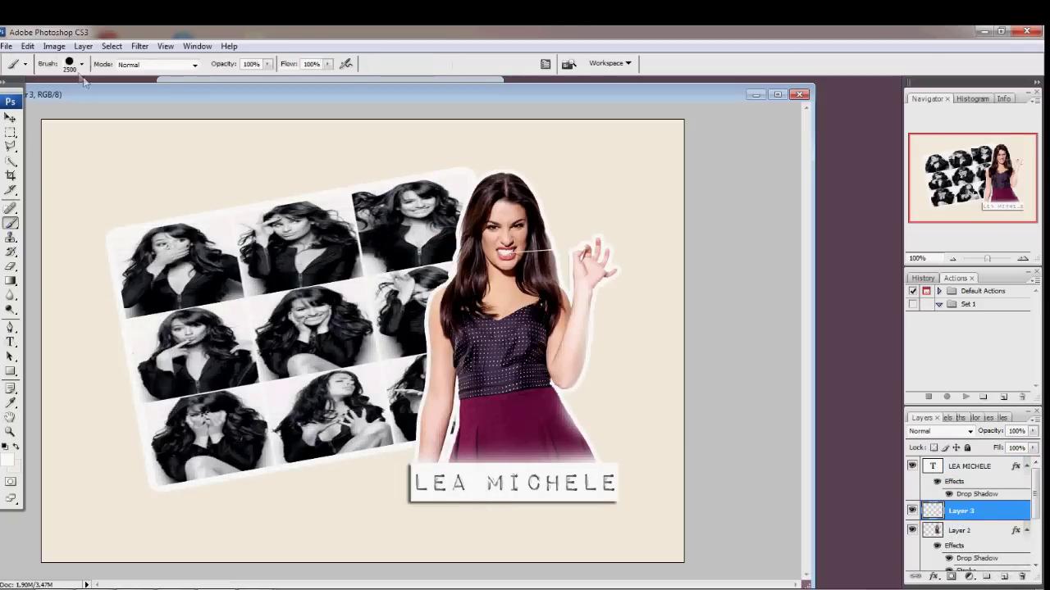
{"action": "left_click", "coordinate": [81, 64]}
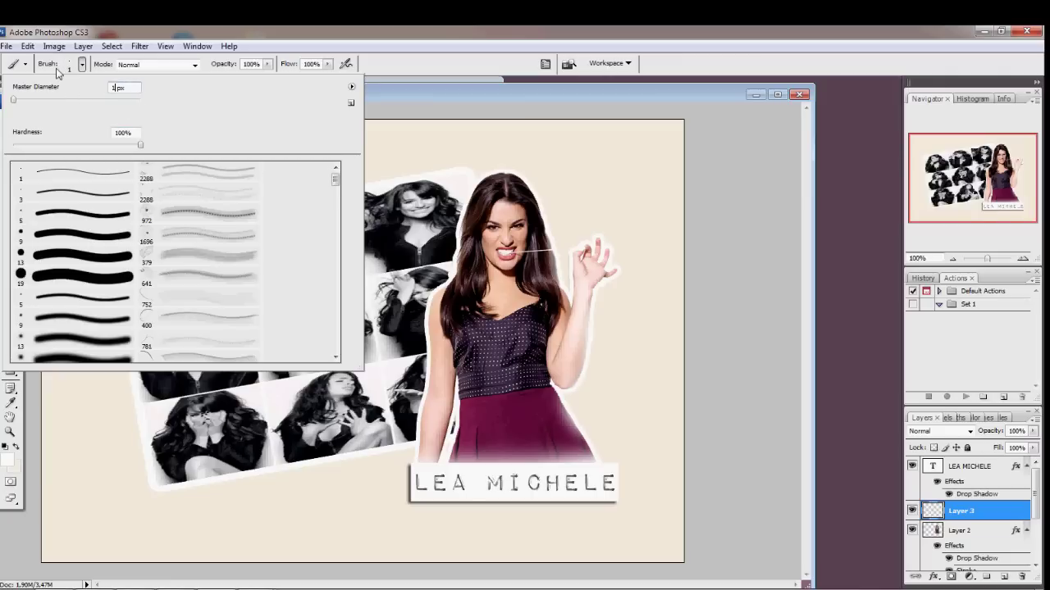
{"action": "key", "text": "Return"}
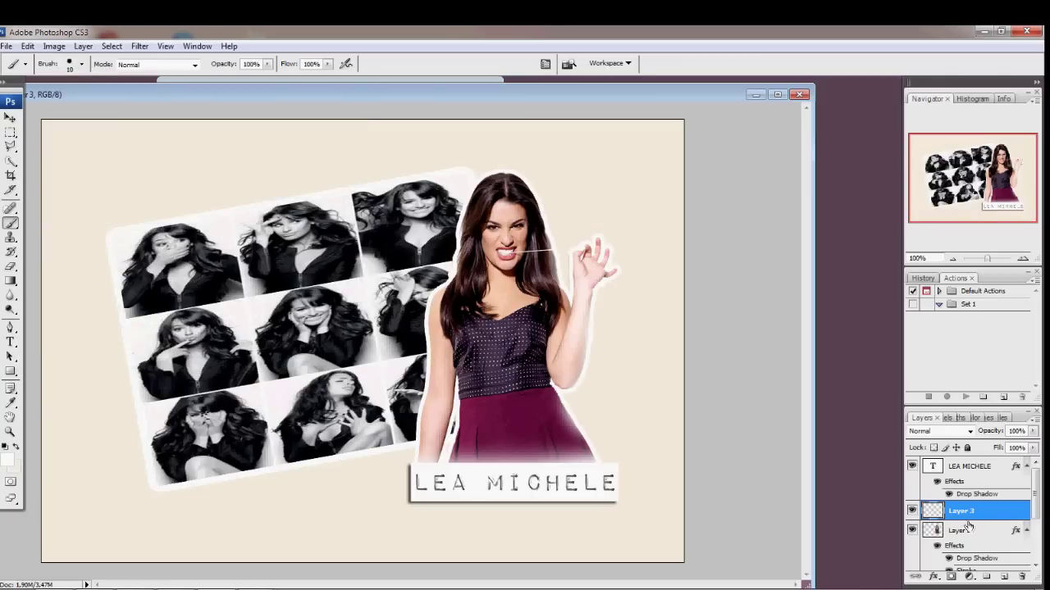
Create a new path and draw a curved spiral with the Pen tool, winding around the woman from her head down to the skirt's hem
{"action": "left_click", "coordinate": [964, 418]}
{"action": "right_click", "coordinate": [477, 291]}
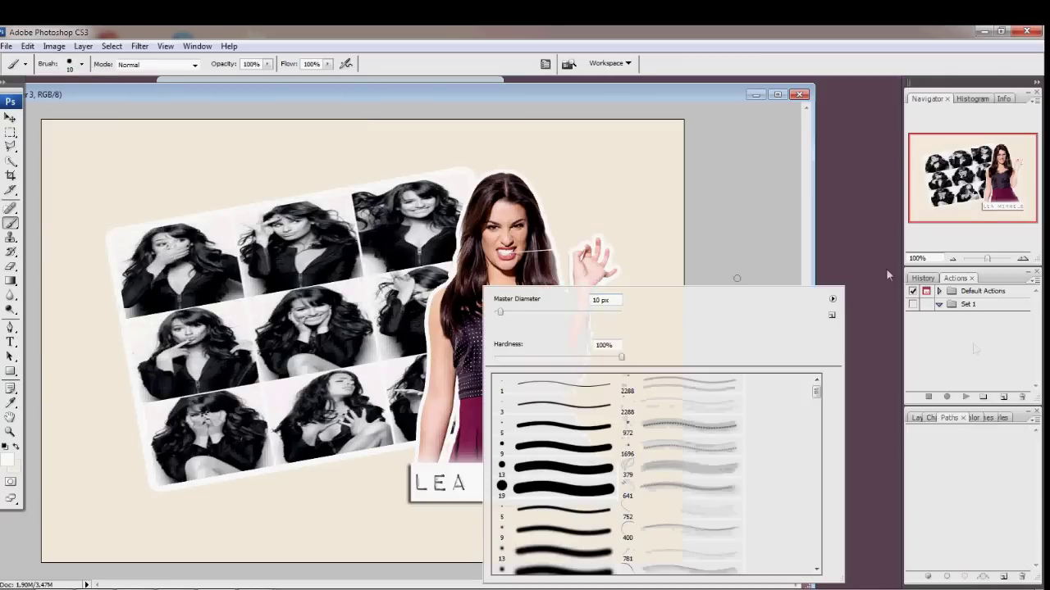
{"action": "right_click", "coordinate": [977, 457]}
{"action": "left_click", "coordinate": [1002, 576]}
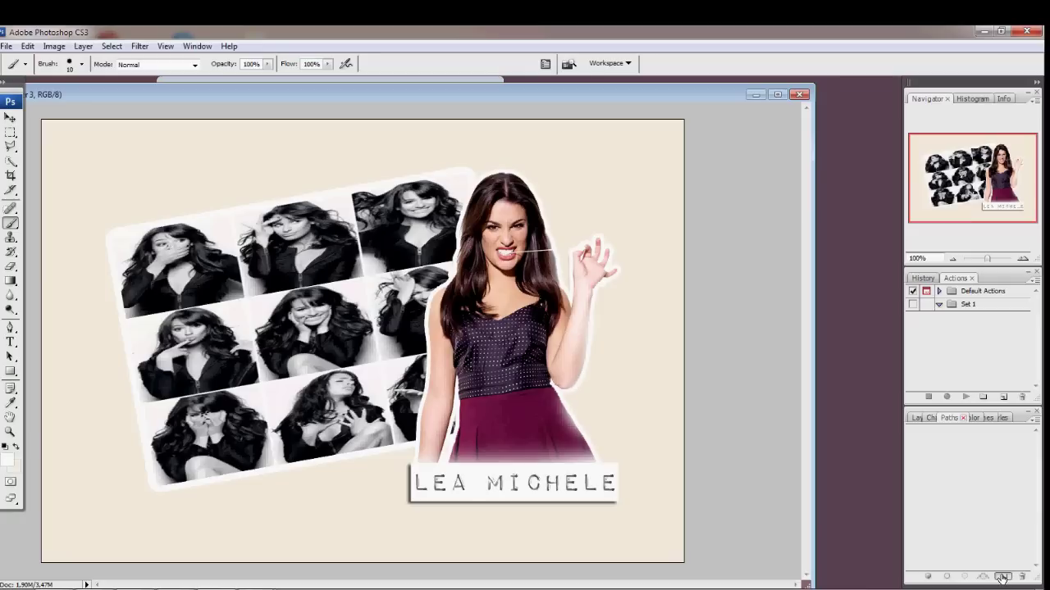
{"action": "left_click", "coordinate": [1002, 577]}
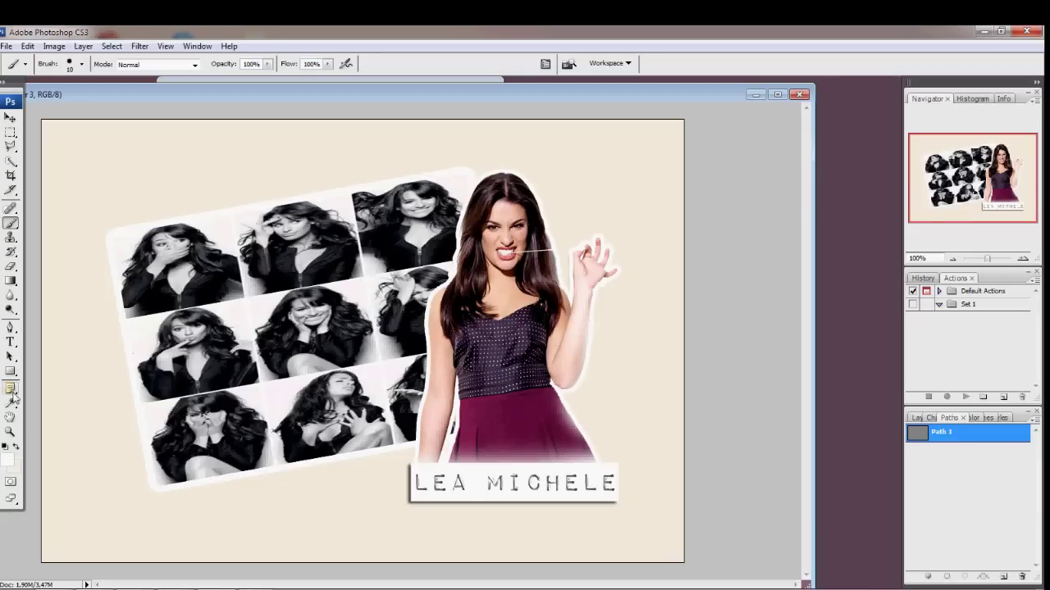
{"action": "left_click", "coordinate": [10, 327]}
{"action": "left_click_drag", "start_coordinate": [427, 204], "coordinate": [429, 230]}
{"action": "left_click_drag", "start_coordinate": [613, 274], "coordinate": [613, 303]}
{"action": "left_click_drag", "start_coordinate": [409, 296], "coordinate": [427, 339]}
{"action": "left_click_drag", "start_coordinate": [649, 378], "coordinate": [630, 403]}
{"action": "left_click_drag", "start_coordinate": [393, 402], "coordinate": [412, 447]}
{"action": "left_click", "coordinate": [621, 495]}
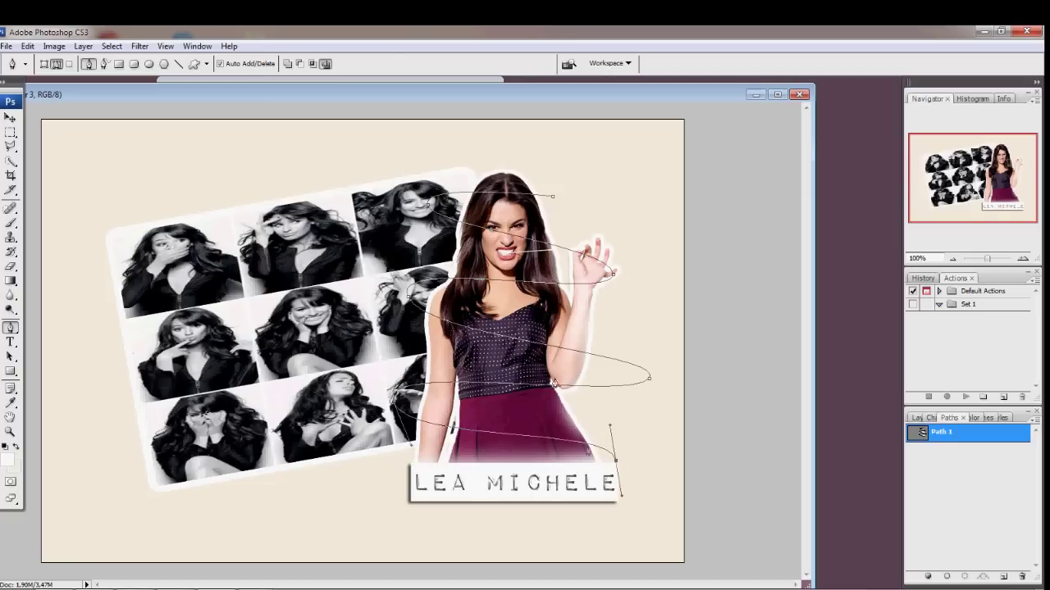
Stroke the spiral path with the white 10 px brush, tapering at its ends, and delete the path
{"action": "right_click", "coordinate": [562, 320]}
{"action": "left_click", "coordinate": [604, 408]}
{"action": "left_click", "coordinate": [602, 218]}
{"action": "right_click", "coordinate": [995, 445]}
{"action": "left_click", "coordinate": [987, 427]}
{"action": "right_click", "coordinate": [987, 431]}
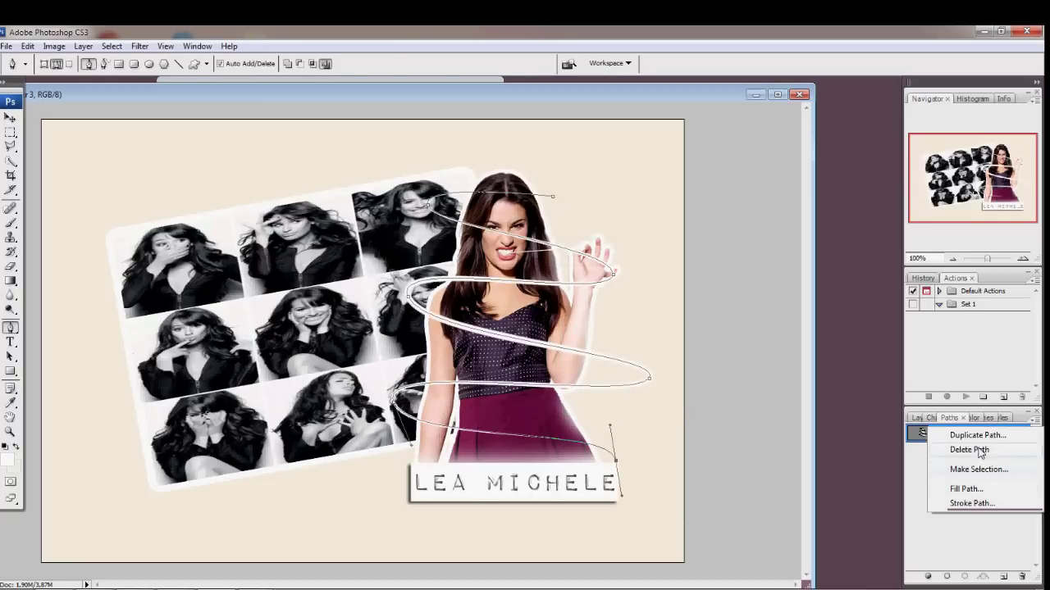
{"action": "left_click", "coordinate": [984, 450]}
Add a default drop shadow and enable an outer glow on the spiral's layer
{"action": "left_click", "coordinate": [921, 417]}
{"action": "double_click", "coordinate": [1009, 507]}
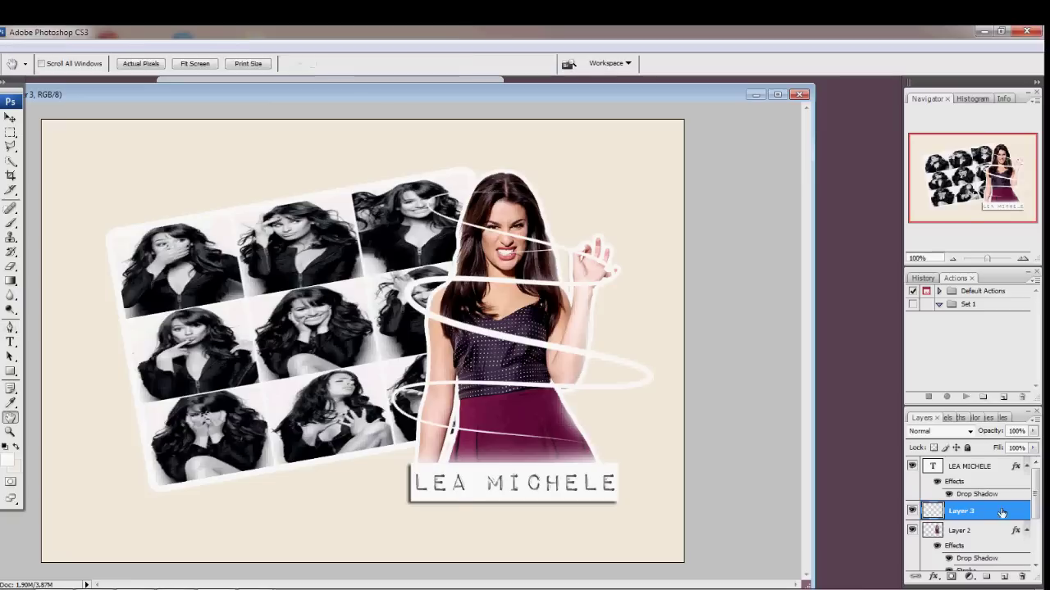
{"action": "left_click", "coordinate": [97, 282]}
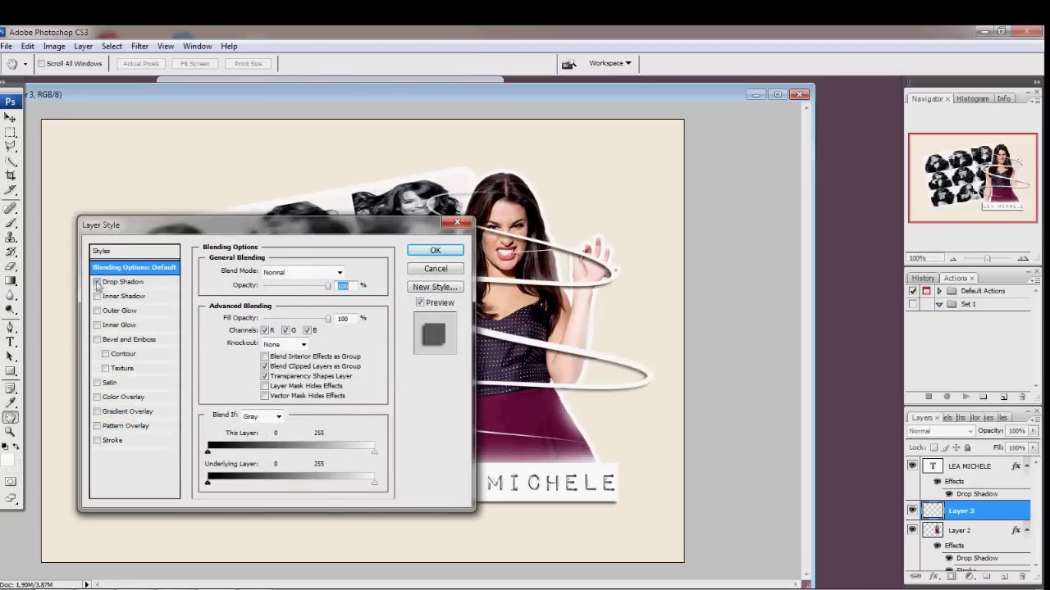
{"action": "left_click", "coordinate": [96, 312]}
{"action": "left_click", "coordinate": [116, 311]}
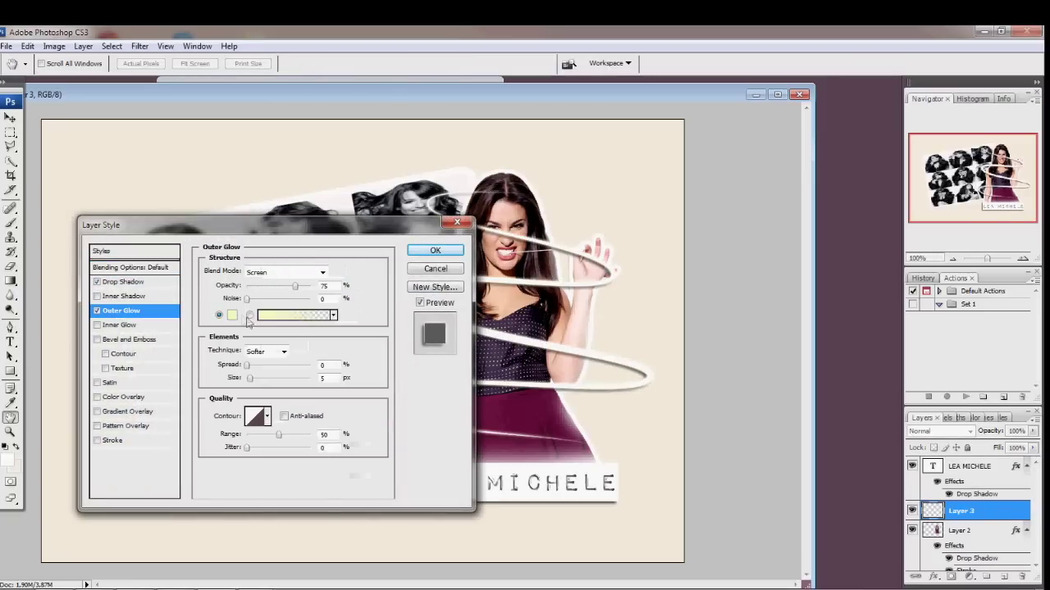
Colour the spiral's outer glow yellow (dfdf1f) and set its opacity to about 70%, spread to about 60% and size to 9 px
{"action": "left_click", "coordinate": [233, 315]}
{"action": "left_click_drag", "start_coordinate": [846, 368], "coordinate": [872, 388]}
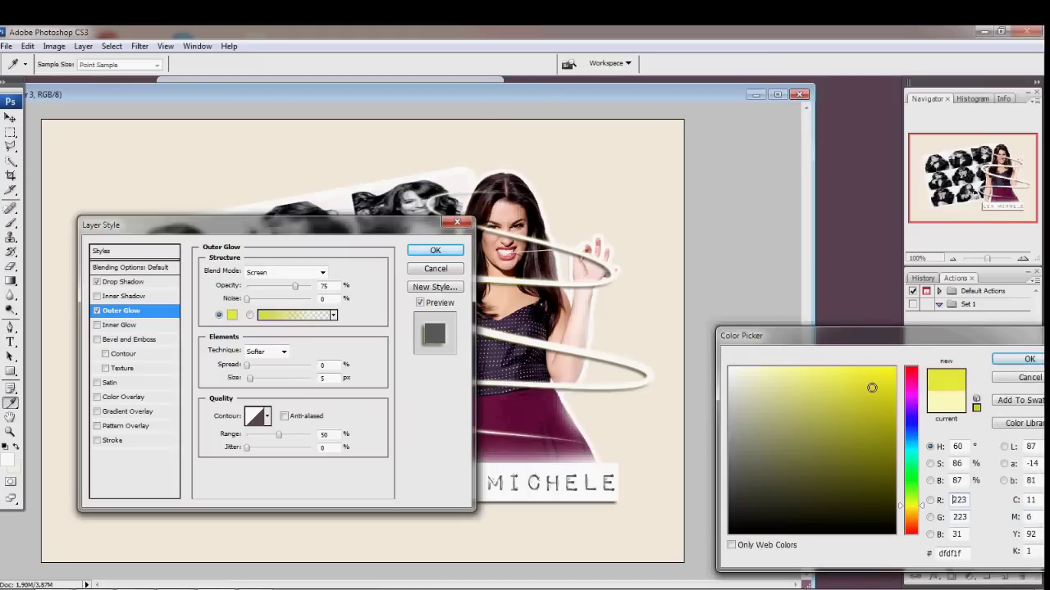
{"action": "left_click", "coordinate": [995, 361]}
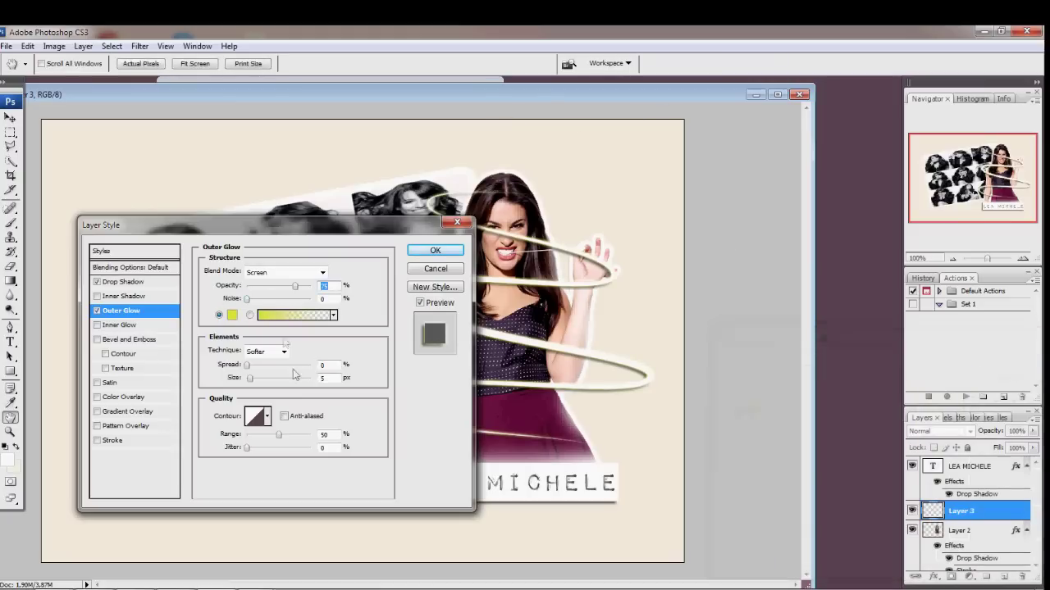
{"action": "left_click_drag", "start_coordinate": [250, 369], "coordinate": [286, 371]}
{"action": "left_click_drag", "start_coordinate": [301, 290], "coordinate": [293, 296]}
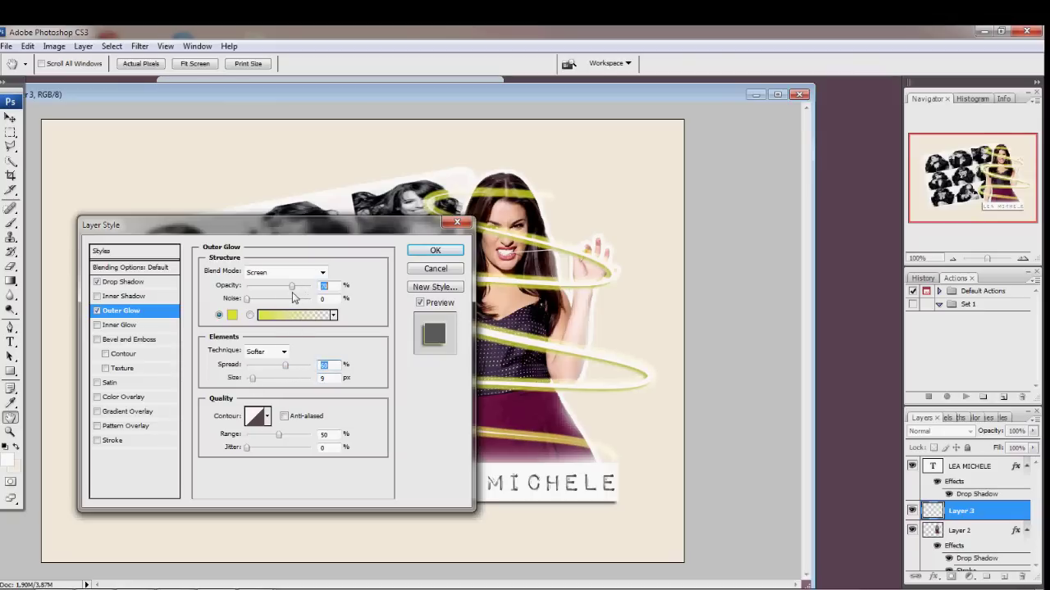
{"action": "left_click", "coordinate": [435, 250]}
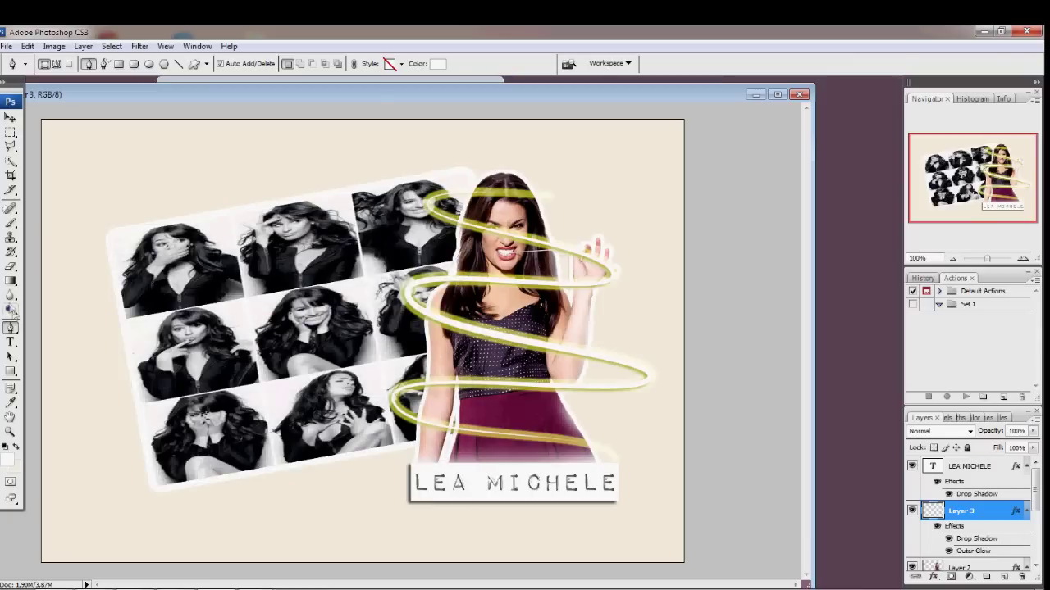
Erase the spiral's uppermost strand where it crosses the top of the woman's hair, using a hard 25 px eraser
{"action": "left_click", "coordinate": [10, 266]}
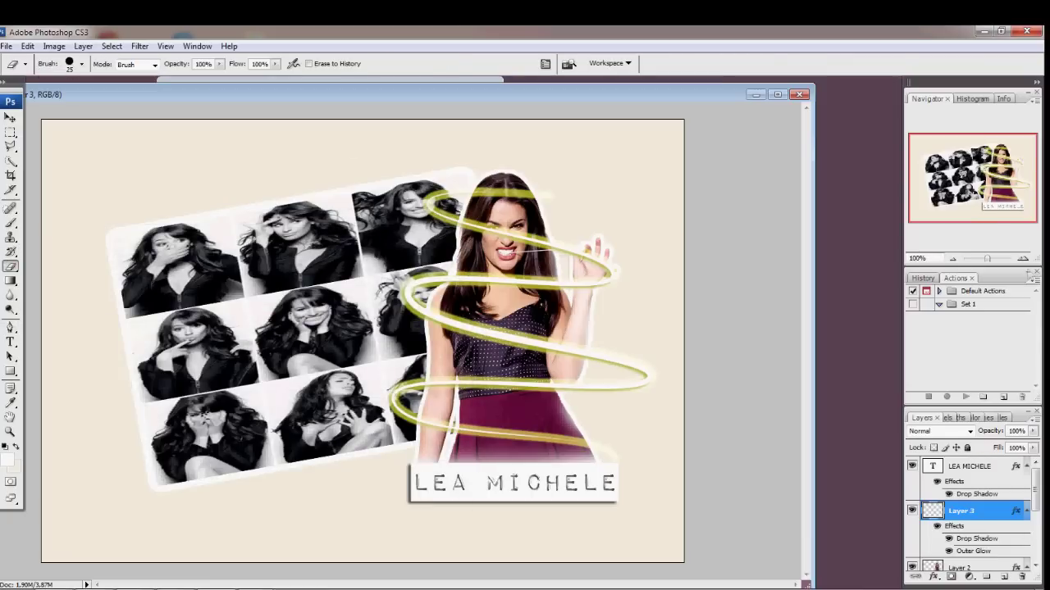
{"action": "left_click_drag", "start_coordinate": [989, 258], "coordinate": [993, 258]}
{"action": "left_click_drag", "start_coordinate": [397, 584], "coordinate": [538, 585]}
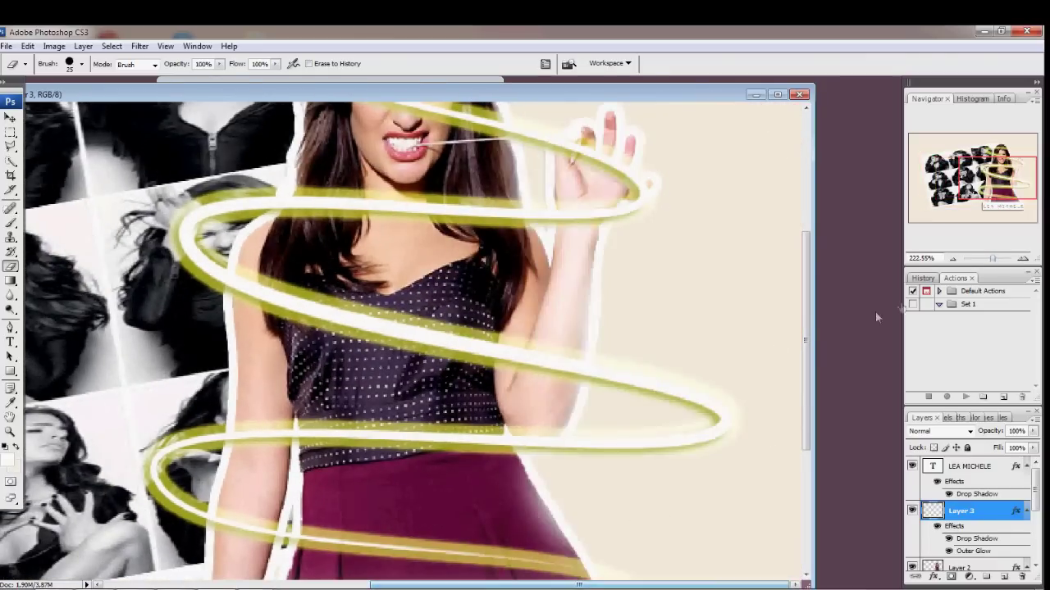
{"action": "left_click_drag", "start_coordinate": [808, 351], "coordinate": [807, 258]}
{"action": "mouse_move", "coordinate": [410, 211]}
{"action": "left_mouse_down"}
{"action": "mouse_move", "coordinate": [353, 207]}
{"action": "mouse_move", "coordinate": [341, 246]}
{"action": "mouse_move", "coordinate": [428, 217]}
{"action": "mouse_move", "coordinate": [459, 225]}
{"action": "mouse_move", "coordinate": [363, 217]}
{"action": "left_mouse_up"}
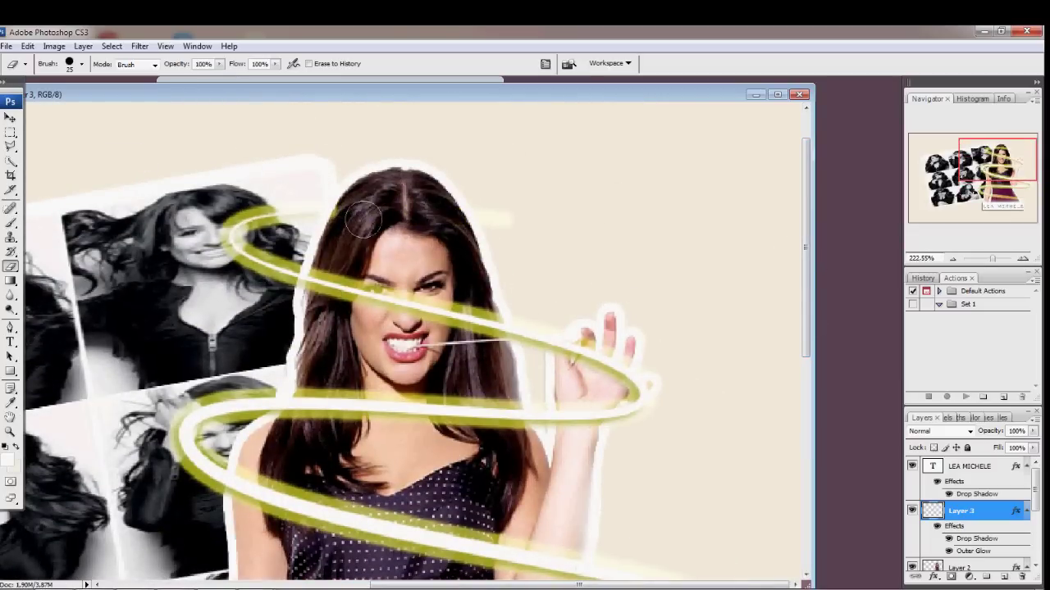
Erase the spiral where it covers the woman's raised hand and the strand running across her neck and hair
{"action": "scroll", "coordinate": [398, 236], "scroll_direction": "down", "scroll_amount": 1}
{"action": "mouse_move", "coordinate": [602, 348]}
{"action": "left_mouse_down"}
{"action": "mouse_move", "coordinate": [574, 330]}
{"action": "mouse_move", "coordinate": [610, 350]}
{"action": "mouse_move", "coordinate": [610, 363]}
{"action": "mouse_move", "coordinate": [622, 349]}
{"action": "mouse_move", "coordinate": [580, 423]}
{"action": "mouse_move", "coordinate": [581, 383]}
{"action": "mouse_move", "coordinate": [579, 409]}
{"action": "left_mouse_up"}
{"action": "mouse_move", "coordinate": [374, 366]}
{"action": "left_mouse_down"}
{"action": "mouse_move", "coordinate": [336, 409]}
{"action": "mouse_move", "coordinate": [317, 400]}
{"action": "mouse_move", "coordinate": [312, 358]}
{"action": "mouse_move", "coordinate": [296, 412]}
{"action": "left_mouse_up"}
{"action": "mouse_move", "coordinate": [414, 379]}
{"action": "left_mouse_down"}
{"action": "mouse_move", "coordinate": [430, 432]}
{"action": "mouse_move", "coordinate": [484, 392]}
{"action": "mouse_move", "coordinate": [502, 396]}
{"action": "mouse_move", "coordinate": [510, 427]}
{"action": "mouse_move", "coordinate": [427, 394]}
{"action": "mouse_move", "coordinate": [337, 377]}
{"action": "left_mouse_up"}
Erase the spiral strand that crosses the woman's waist and arm so the line passes behind her body
{"action": "scroll", "coordinate": [443, 418], "scroll_direction": "down", "scroll_amount": 3}
{"action": "scroll", "coordinate": [443, 418], "scroll_direction": "down", "scroll_amount": 5}
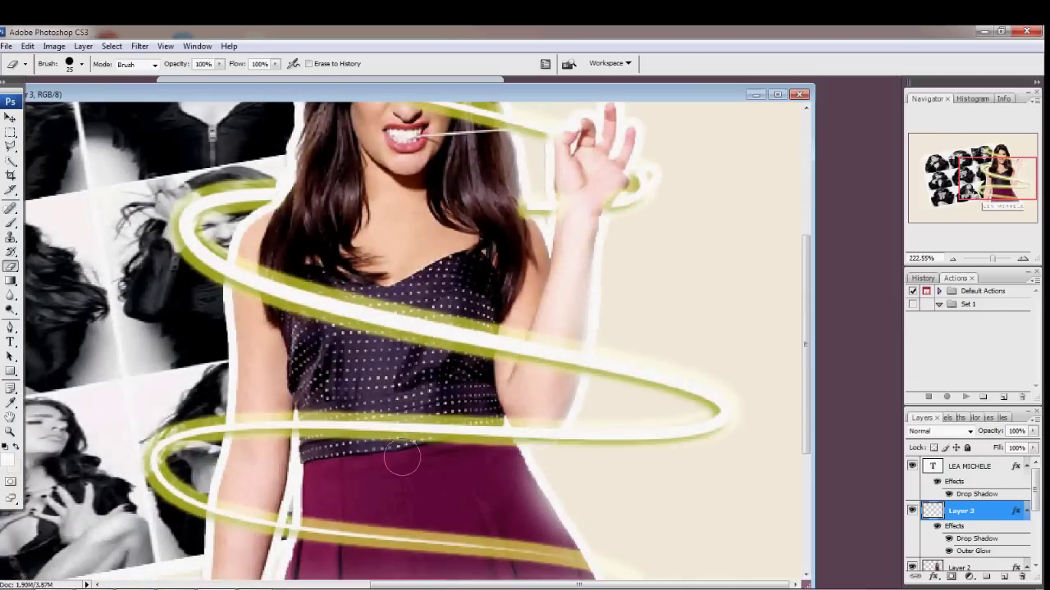
{"action": "mouse_move", "coordinate": [477, 437]}
{"action": "left_mouse_down"}
{"action": "mouse_move", "coordinate": [491, 466]}
{"action": "mouse_move", "coordinate": [454, 427]}
{"action": "mouse_move", "coordinate": [413, 454]}
{"action": "mouse_move", "coordinate": [377, 452]}
{"action": "mouse_move", "coordinate": [329, 424]}
{"action": "mouse_move", "coordinate": [282, 433]}
{"action": "mouse_move", "coordinate": [241, 424]}
{"action": "left_mouse_up"}
{"action": "scroll", "coordinate": [402, 422], "scroll_direction": "down", "scroll_amount": 5}
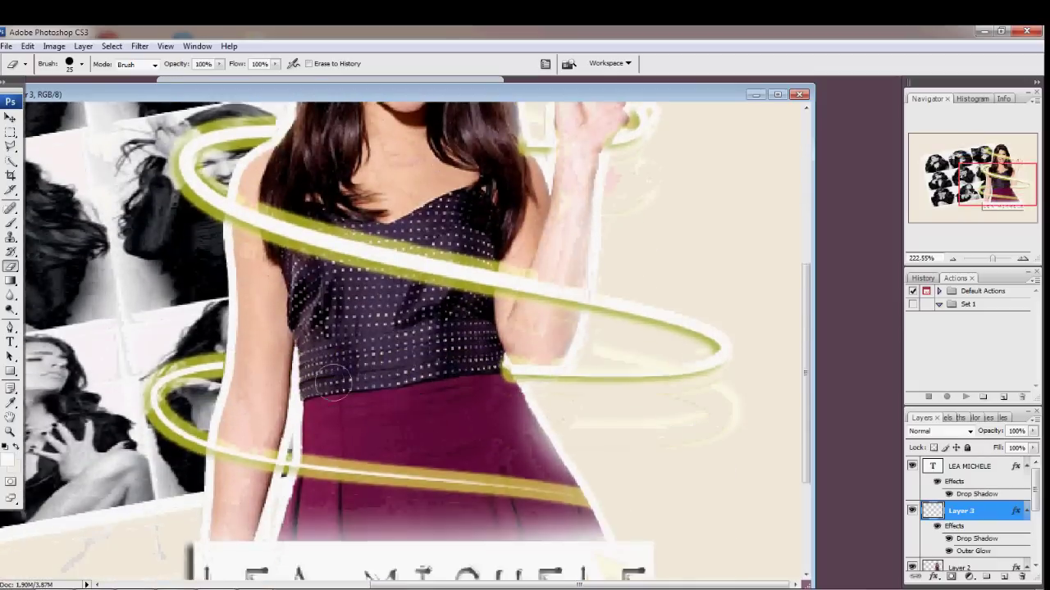
{"action": "left_click_drag", "start_coordinate": [992, 259], "coordinate": [988, 261]}
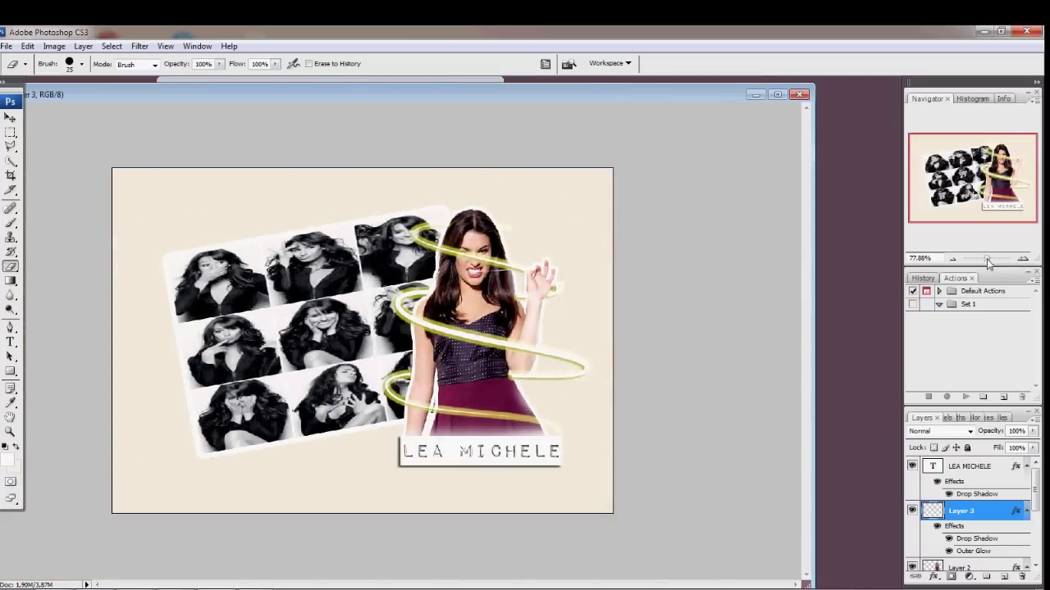
Stamp the concentric-rings brush in white at about 618 px on the Background layer, centred behind the photo grid and the woman
{"action": "scroll", "coordinate": [967, 511], "scroll_direction": "down", "scroll_amount": 5}
{"action": "left_click", "coordinate": [972, 561]}
{"action": "left_click", "coordinate": [10, 222]}
{"action": "left_click", "coordinate": [81, 64]}
{"action": "left_click_drag", "start_coordinate": [334, 187], "coordinate": [331, 287]}
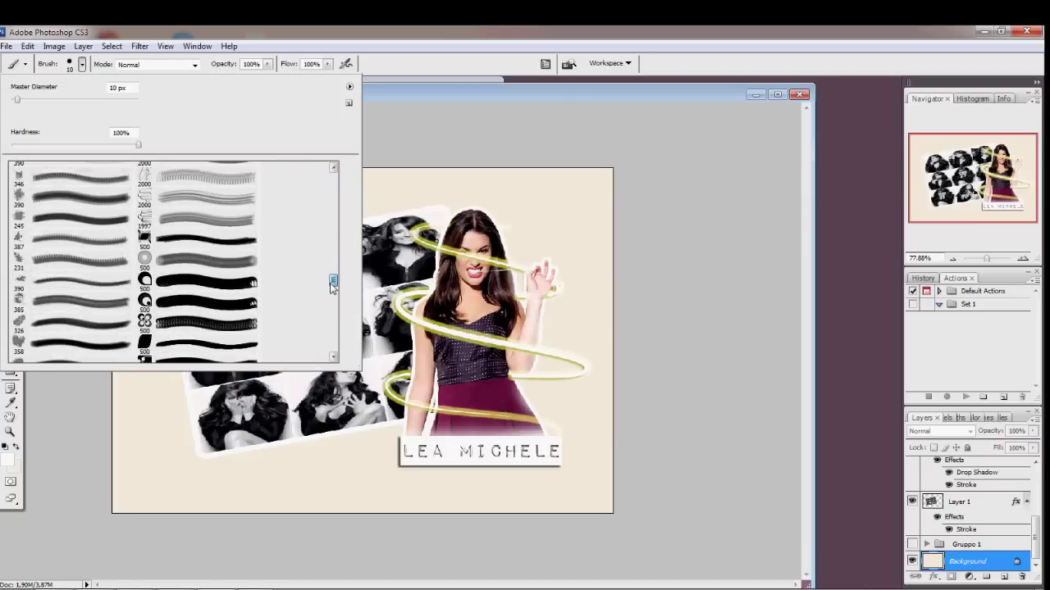
{"action": "left_click_drag", "start_coordinate": [335, 238], "coordinate": [342, 211]}
{"action": "left_click_drag", "start_coordinate": [340, 220], "coordinate": [343, 285]}
{"action": "left_click", "coordinate": [259, 289]}
{"action": "mouse_move", "coordinate": [126, 100]}
{"action": "left_mouse_down"}
{"action": "mouse_move", "coordinate": [140, 101]}
{"action": "mouse_move", "coordinate": [127, 103]}
{"action": "left_mouse_up"}
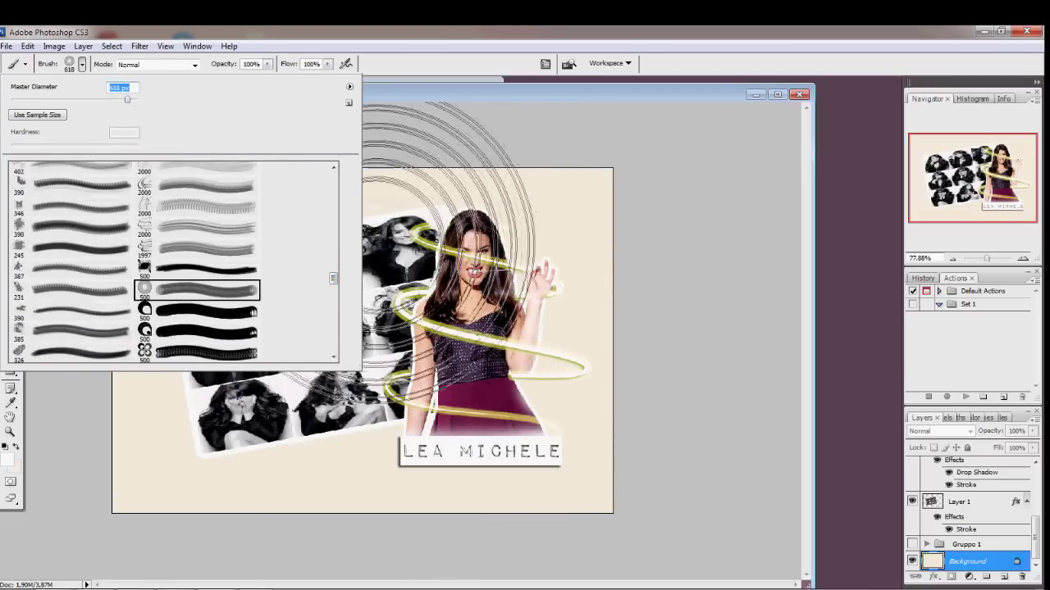
{"action": "left_click", "coordinate": [378, 331]}
Stamp the 1270 px sunburst brush, enlarged to 2500 px, in white at the centre of the Background layer
{"action": "left_click", "coordinate": [81, 64]}
{"action": "left_click_drag", "start_coordinate": [332, 285], "coordinate": [348, 332]}
{"action": "left_click", "coordinate": [66, 223]}
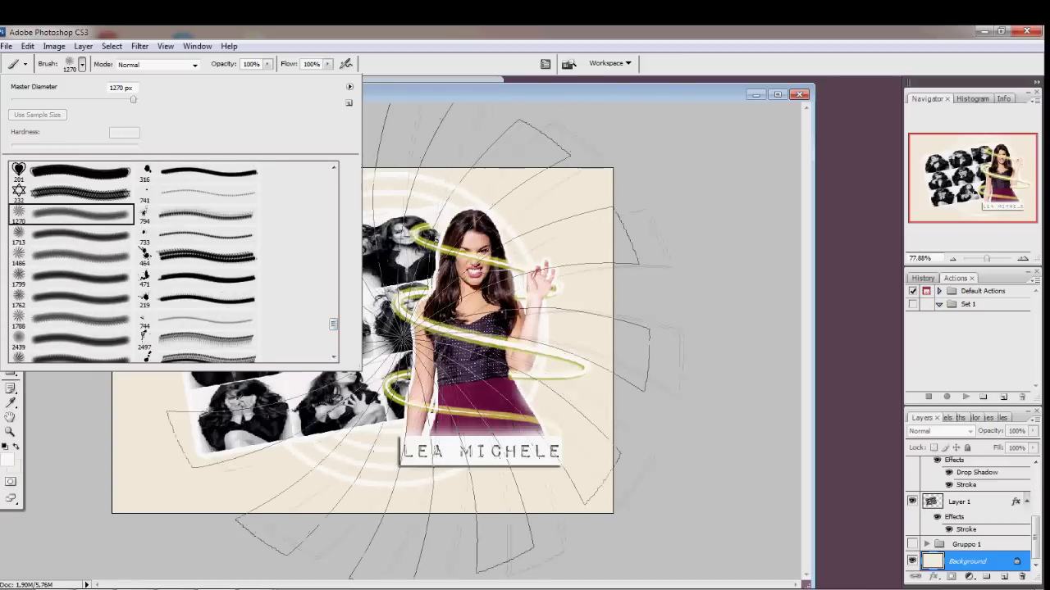
{"action": "left_click_drag", "start_coordinate": [135, 102], "coordinate": [143, 104]}
{"action": "left_click", "coordinate": [375, 338]}
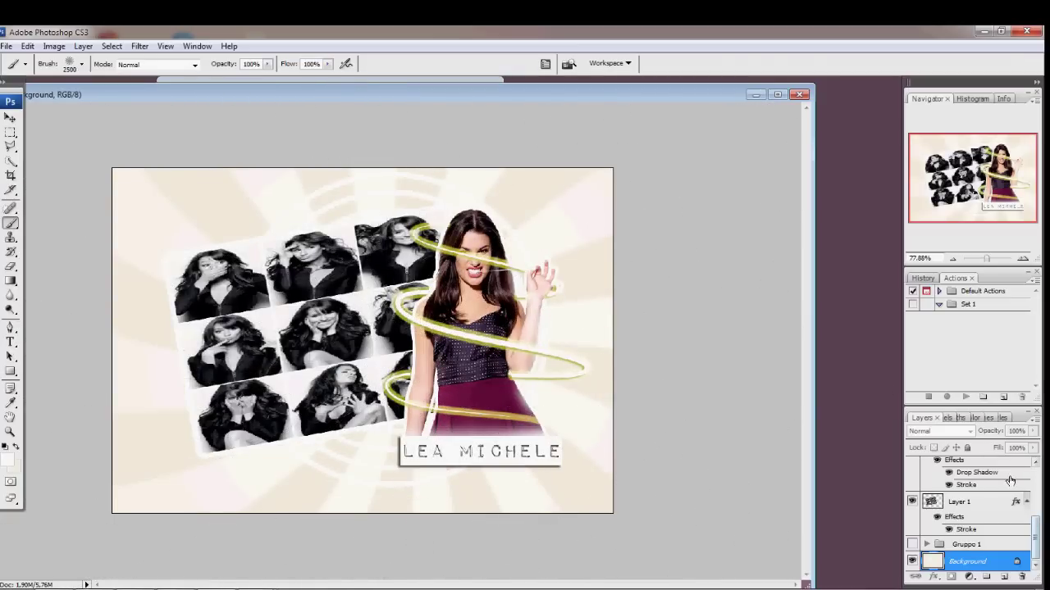
Create a new layer above the spiral's layer and stamp the 522 px curved-arrow brush in white over the photo grid's left part
{"action": "scroll", "coordinate": [975, 498], "scroll_direction": "up", "scroll_amount": 5}
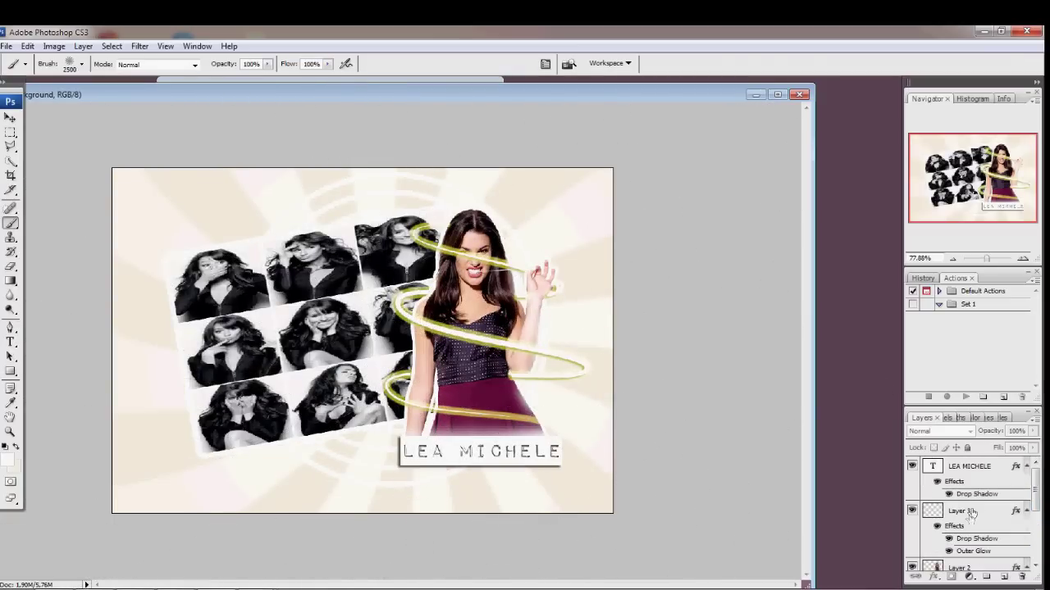
{"action": "left_click", "coordinate": [970, 516]}
{"action": "left_click", "coordinate": [1004, 577]}
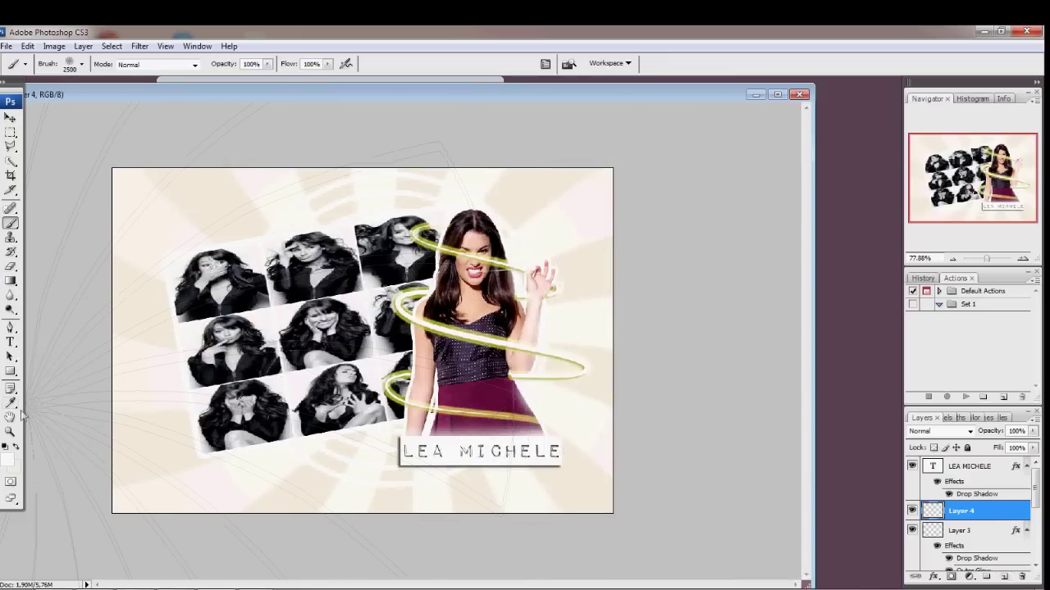
{"action": "left_click", "coordinate": [81, 64]}
{"action": "mouse_move", "coordinate": [336, 325]}
{"action": "left_mouse_down"}
{"action": "mouse_move", "coordinate": [339, 182]}
{"action": "mouse_move", "coordinate": [341, 246]}
{"action": "left_mouse_up"}
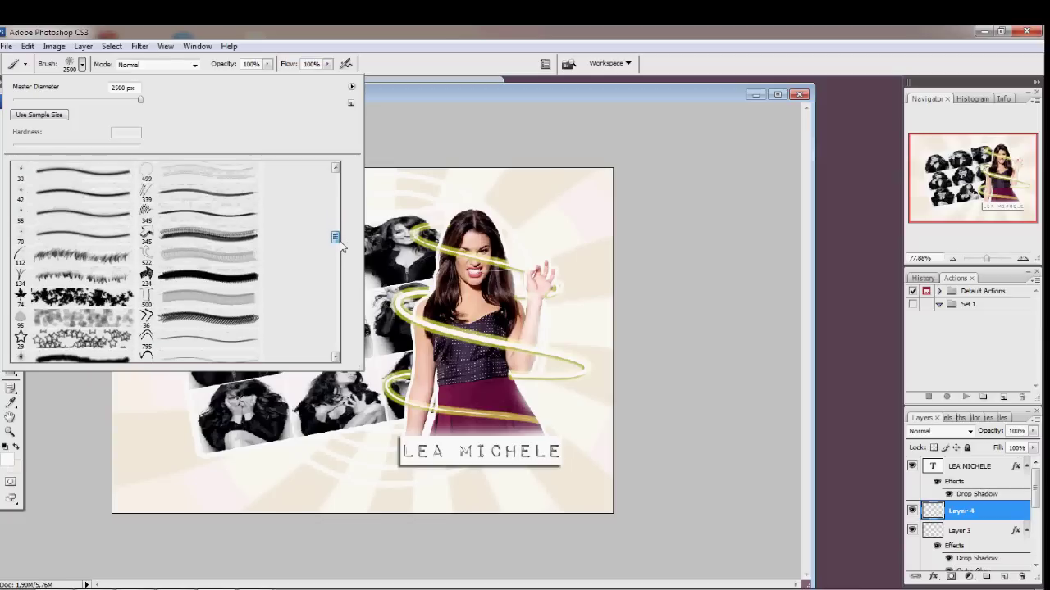
{"action": "left_click", "coordinate": [179, 261]}
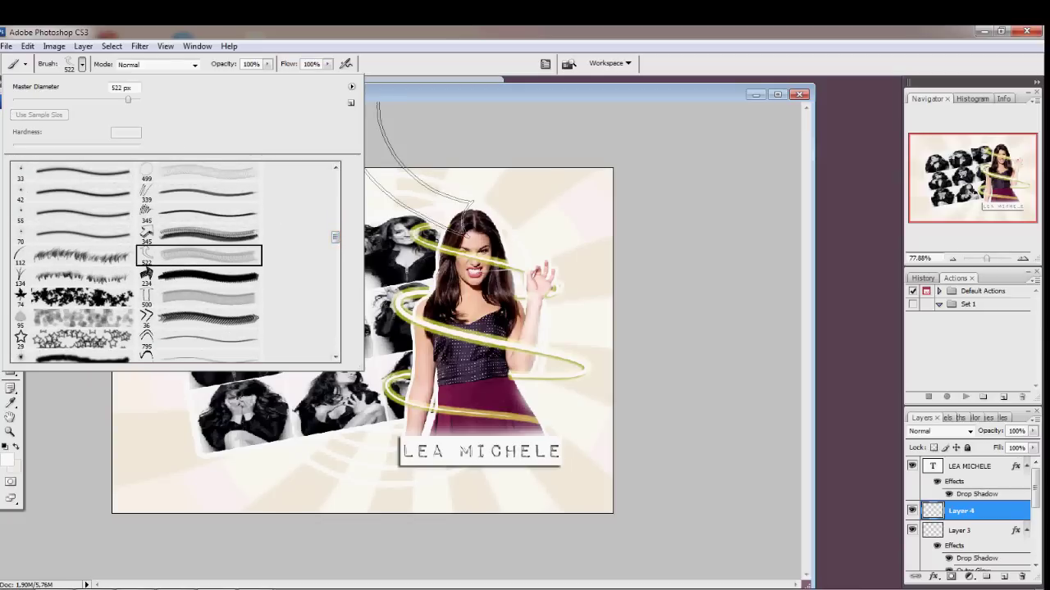
{"action": "key", "text": "Return"}
{"action": "left_click", "coordinate": [28, 47]}
{"action": "left_click", "coordinate": [88, 87]}
{"action": "left_click", "coordinate": [217, 349]}
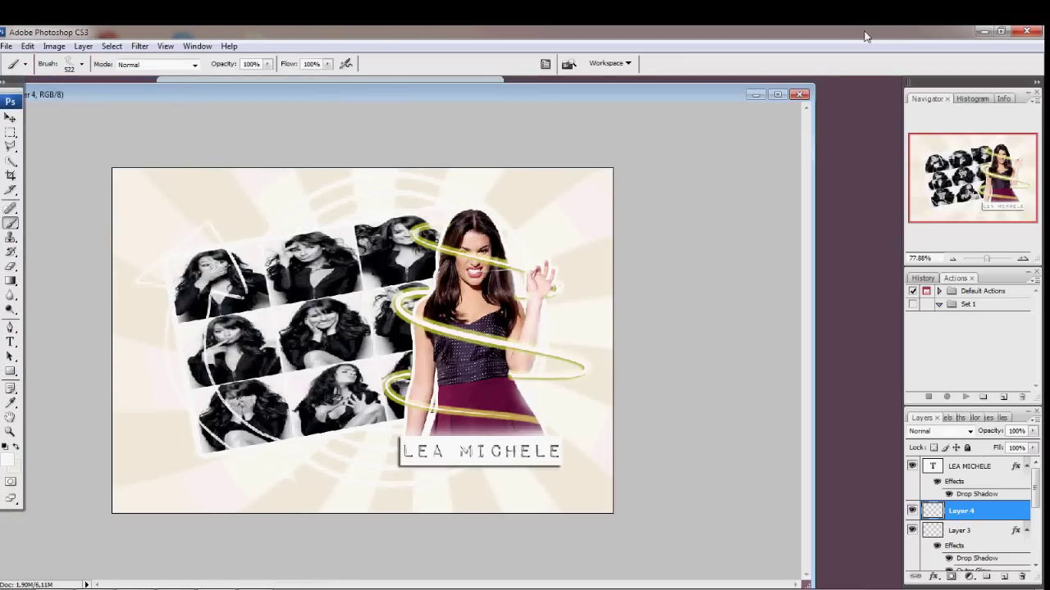
Apply a default drop shadow to the arrow's layer
{"action": "double_click", "coordinate": [1003, 514]}
{"action": "left_click_drag", "start_coordinate": [188, 228], "coordinate": [718, 316]}
{"action": "left_click", "coordinate": [656, 368]}
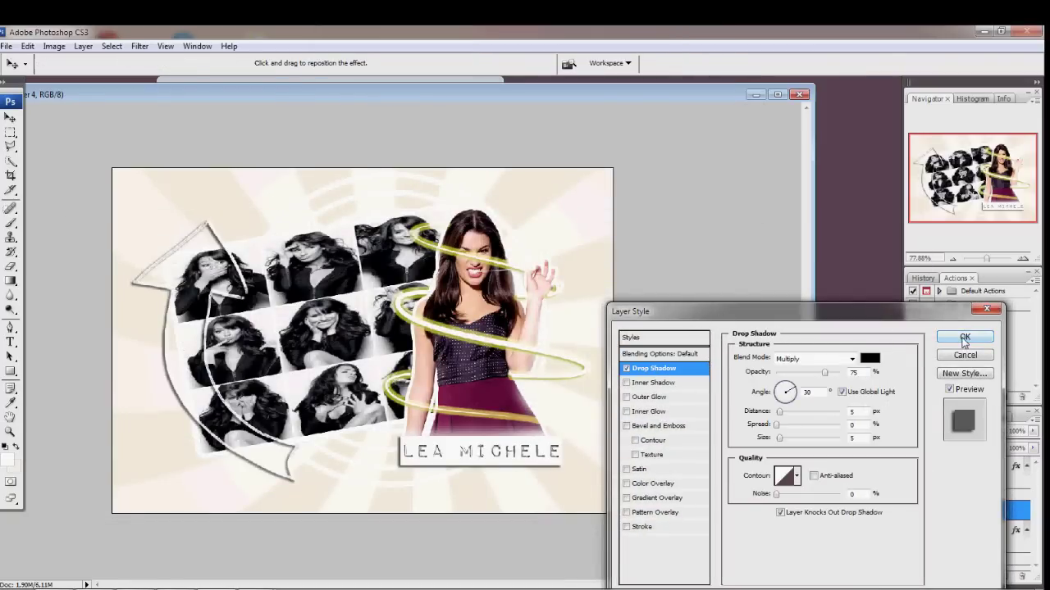
{"action": "left_click", "coordinate": [964, 337]}
On a new layer above the arrow's, stamp a black sketched heart at 143 px beside the skirt, above the end of the name label
{"action": "key", "text": "b"}
{"action": "left_click", "coordinate": [82, 64]}
{"action": "mouse_move", "coordinate": [338, 240]}
{"action": "left_mouse_down"}
{"action": "mouse_move", "coordinate": [335, 263]}
{"action": "mouse_move", "coordinate": [334, 188]}
{"action": "mouse_move", "coordinate": [335, 217]}
{"action": "left_mouse_up"}
{"action": "left_click", "coordinate": [188, 259]}
{"action": "left_click", "coordinate": [1006, 572]}
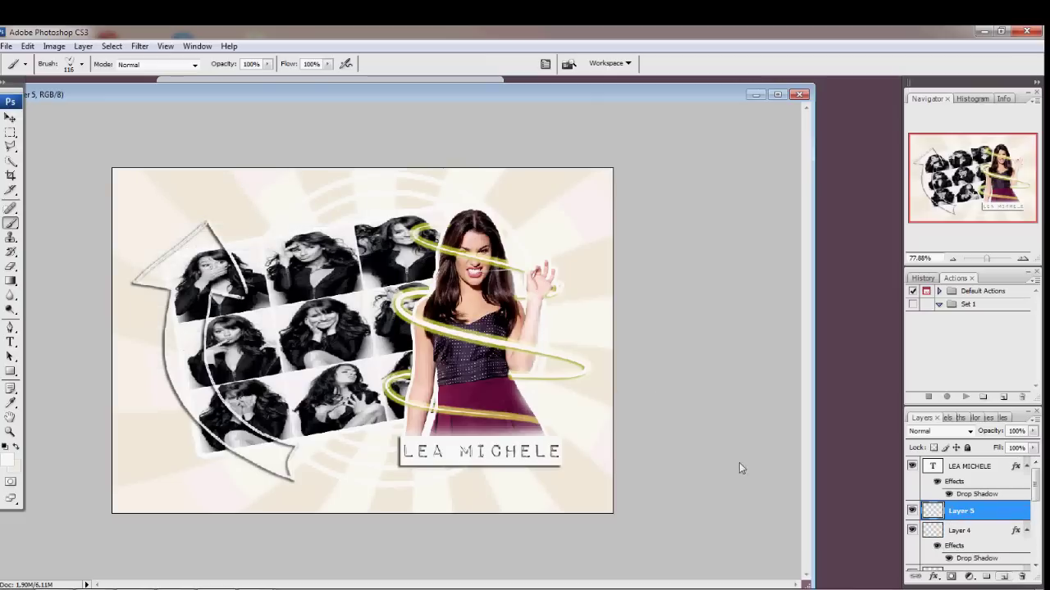
{"action": "left_click", "coordinate": [79, 64]}
{"action": "left_click_drag", "start_coordinate": [85, 99], "coordinate": [90, 99]}
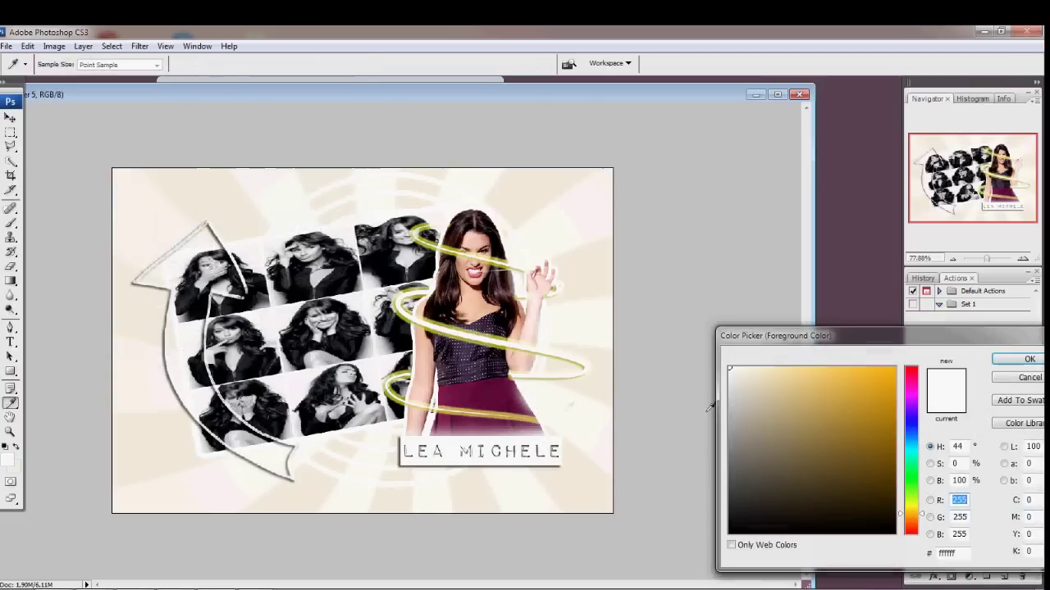
{"action": "left_click", "coordinate": [1015, 358]}
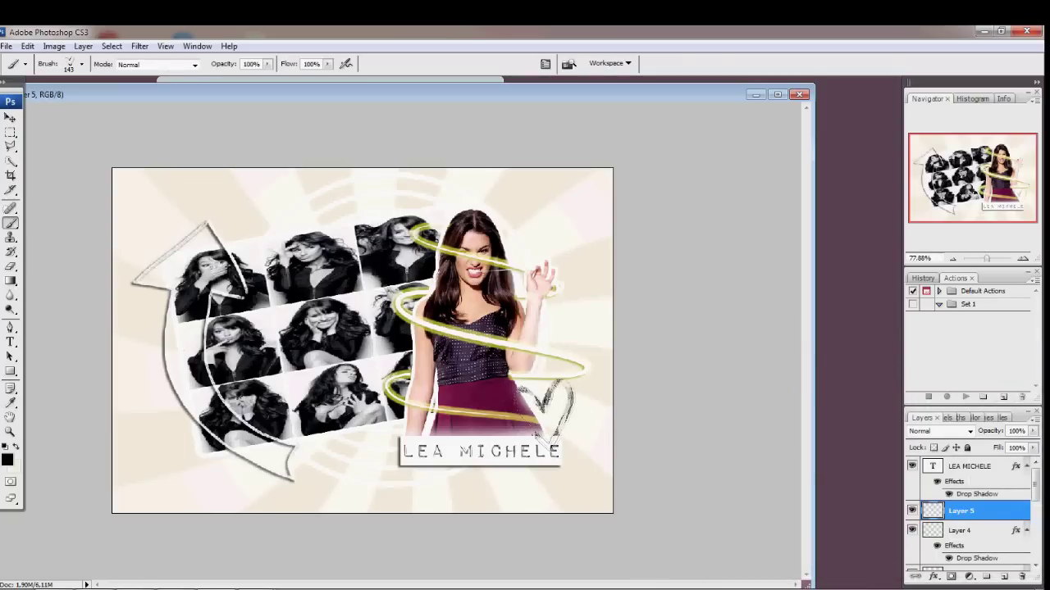
Stamp the sketched heart in black over the end of the name label and move its layer above the label's text layer
{"action": "left_click", "coordinate": [547, 401]}
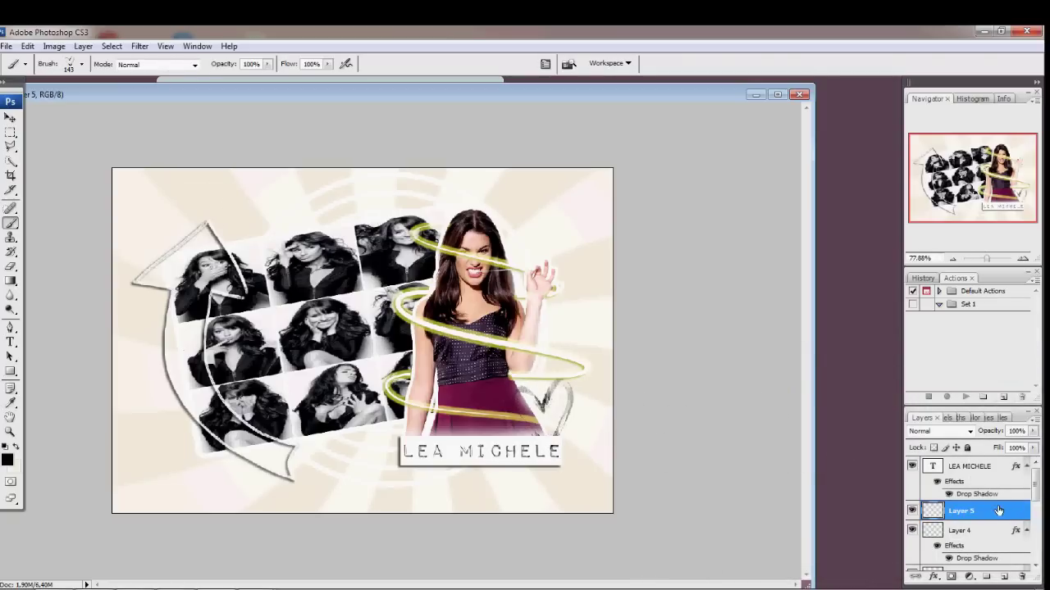
{"action": "left_click_drag", "start_coordinate": [994, 512], "coordinate": [986, 466]}
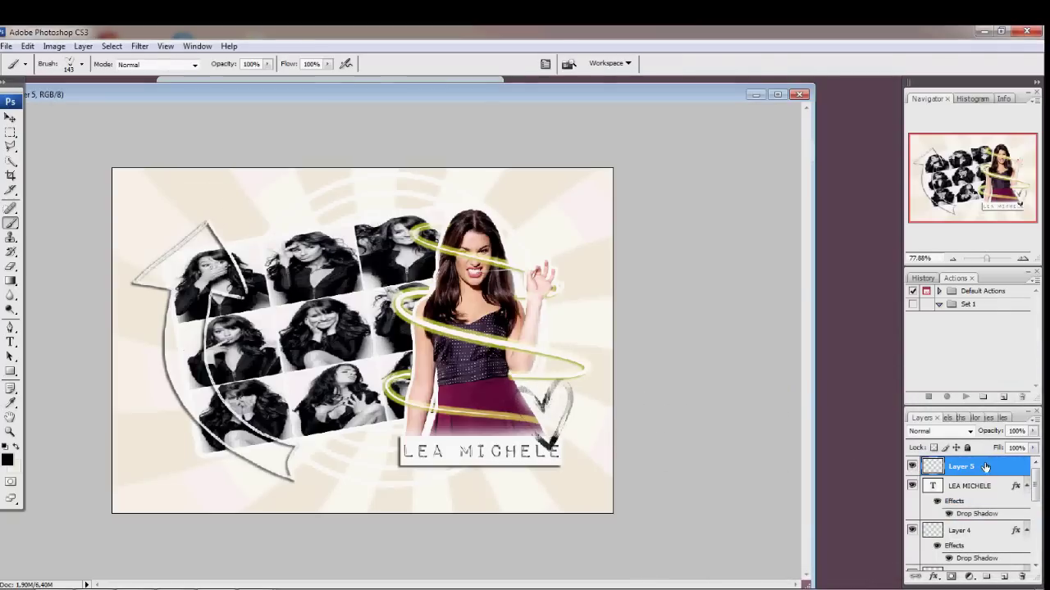
Give the heart's layer a default drop shadow and a 3 px black outside stroke
{"action": "double_click", "coordinate": [987, 468]}
{"action": "left_click", "coordinate": [648, 368]}
{"action": "left_click", "coordinate": [642, 526]}
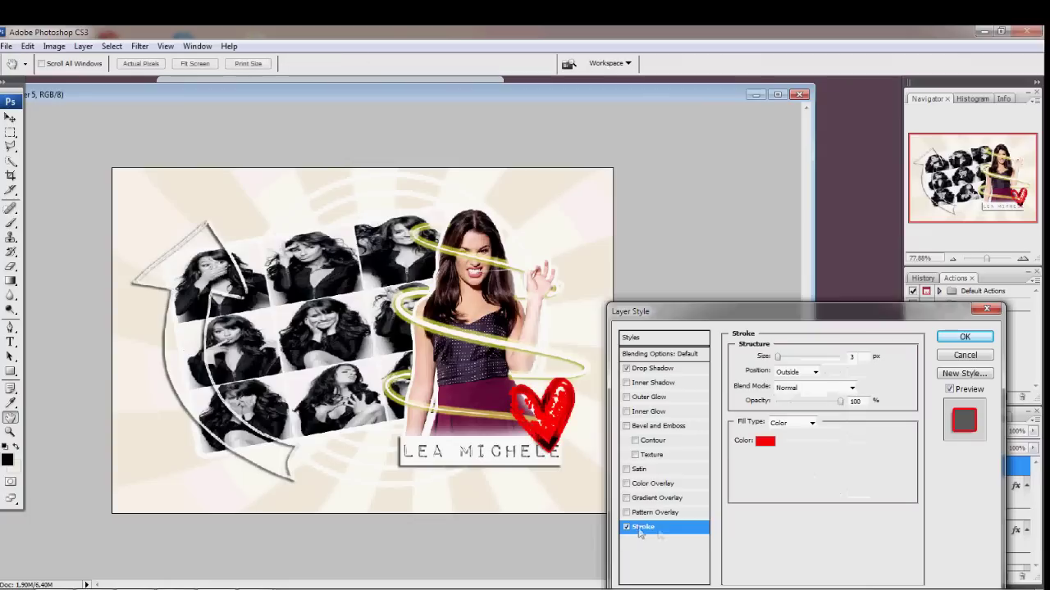
{"action": "left_click", "coordinate": [765, 441]}
{"action": "left_click", "coordinate": [758, 533]}
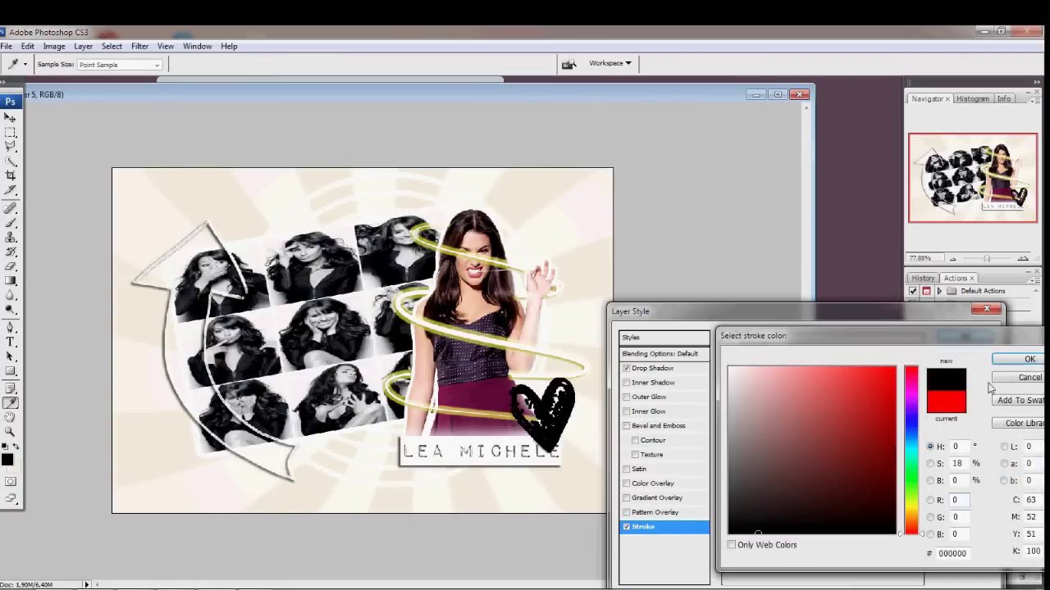
{"action": "left_click", "coordinate": [1027, 359]}
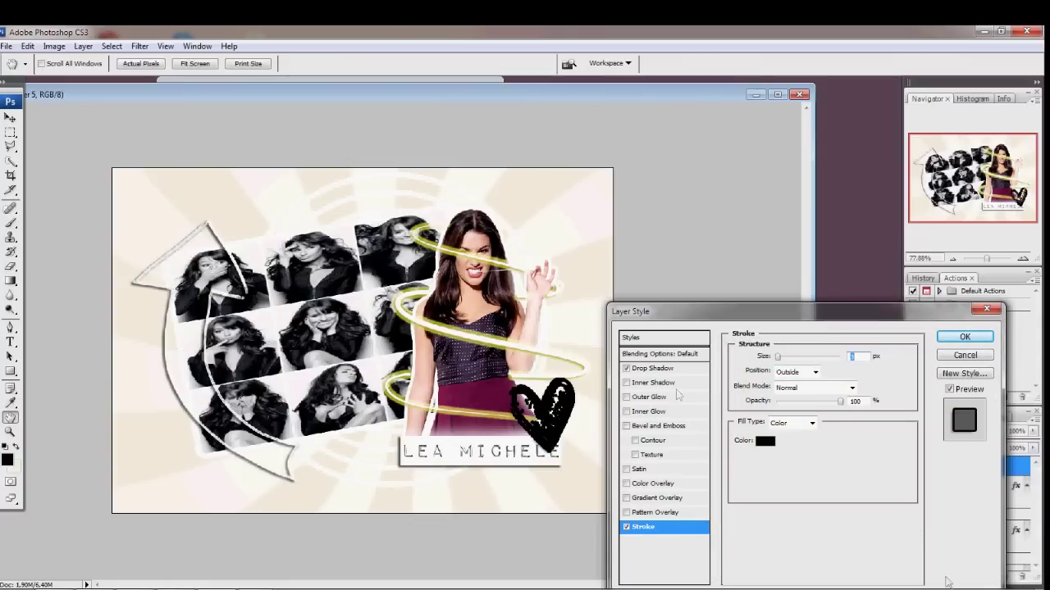
{"action": "left_click", "coordinate": [965, 337]}
Scale the heart to 85.7% width and 71.5% height, rotate it -9.8°, and position it above the end of the name label
{"action": "key", "text": "v"}
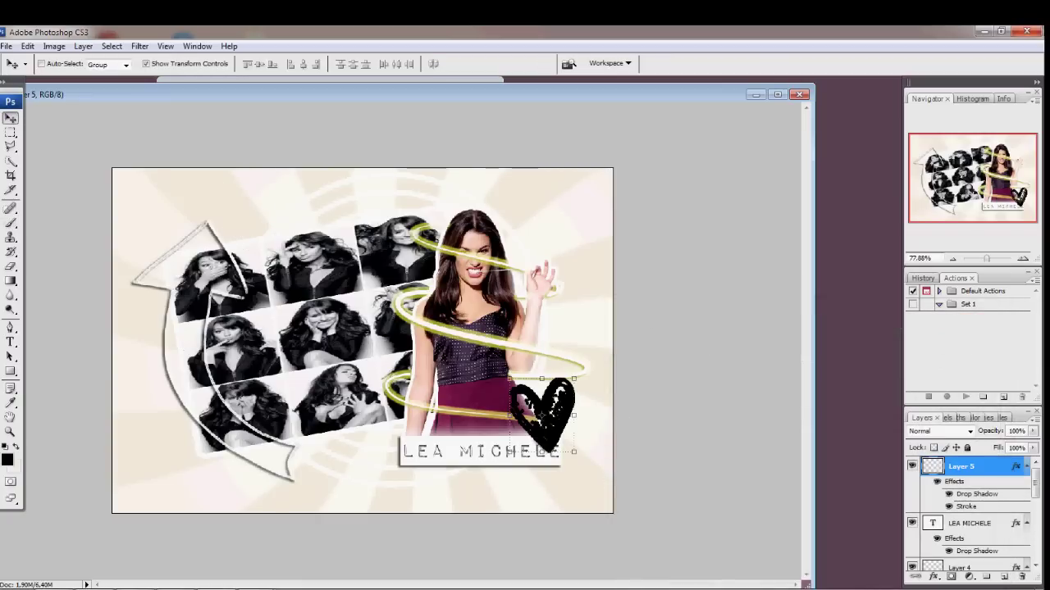
{"action": "mouse_move", "coordinate": [560, 438]}
{"action": "left_mouse_down"}
{"action": "mouse_move", "coordinate": [588, 433]}
{"action": "mouse_move", "coordinate": [553, 443]}
{"action": "left_mouse_up"}
{"action": "left_click", "coordinate": [13, 119]}
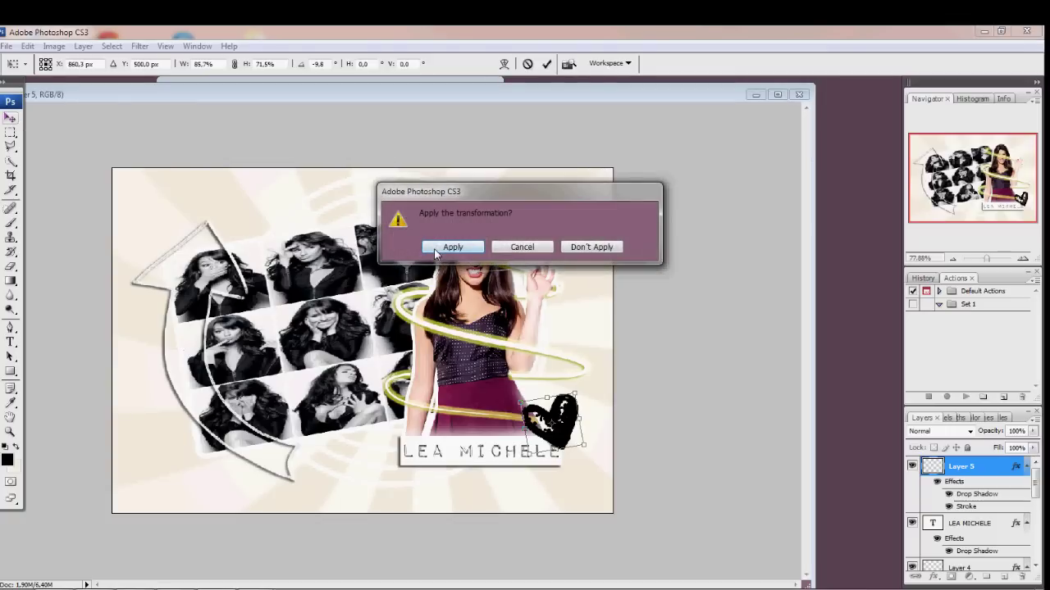
{"action": "left_click", "coordinate": [432, 251]}
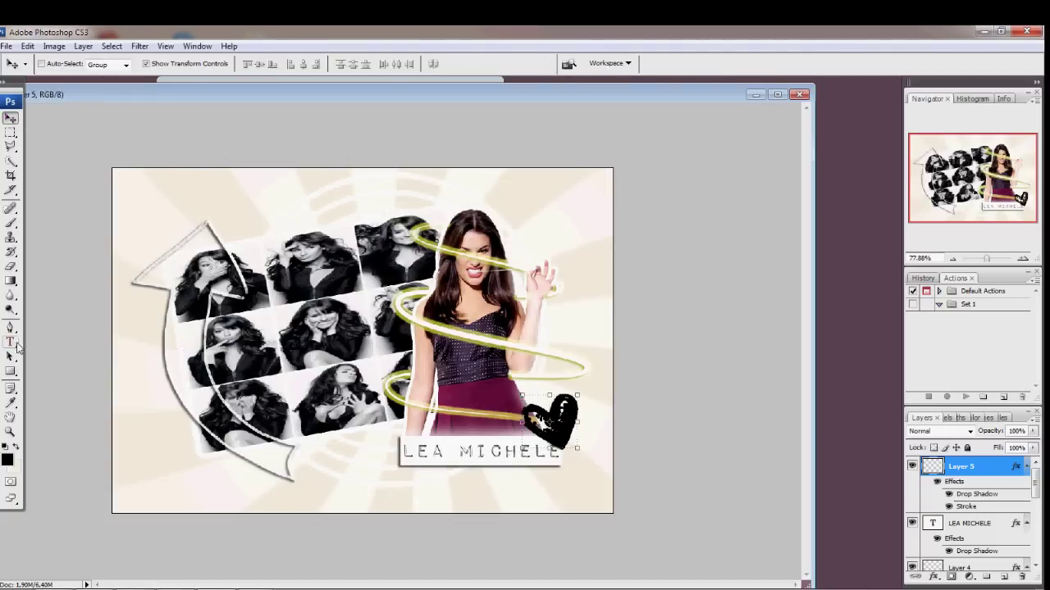
Create a new layer above the heart's and choose the 791 px brush from the loaded brush set
{"action": "left_click", "coordinate": [11, 219]}
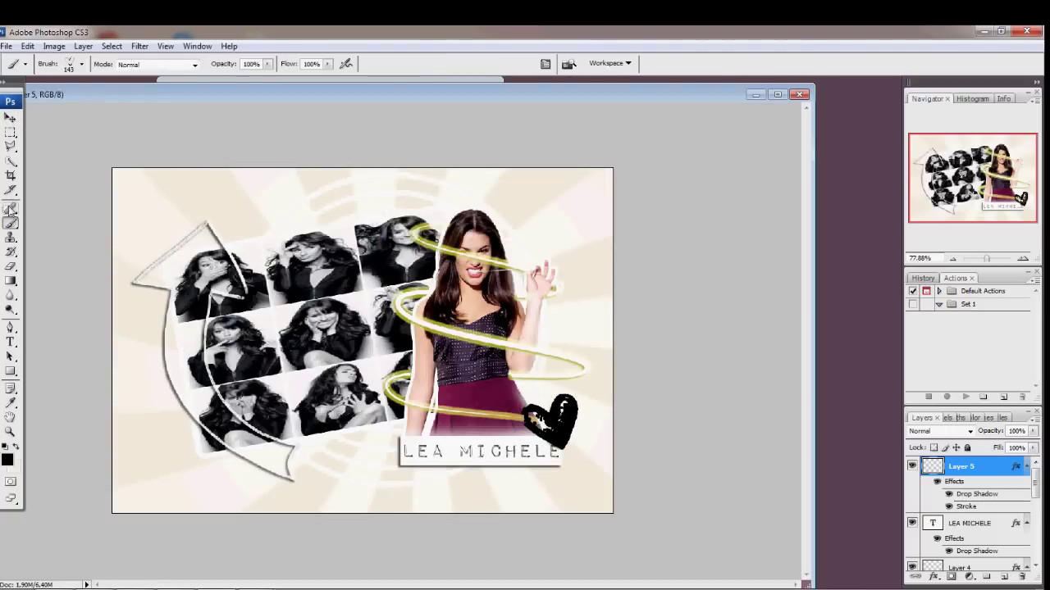
{"action": "left_click", "coordinate": [1004, 578]}
{"action": "left_click", "coordinate": [69, 65]}
{"action": "mouse_move", "coordinate": [328, 222]}
{"action": "left_mouse_down"}
{"action": "mouse_move", "coordinate": [335, 202]}
{"action": "mouse_move", "coordinate": [329, 341]}
{"action": "mouse_move", "coordinate": [326, 177]}
{"action": "mouse_move", "coordinate": [326, 247]}
{"action": "left_mouse_up"}
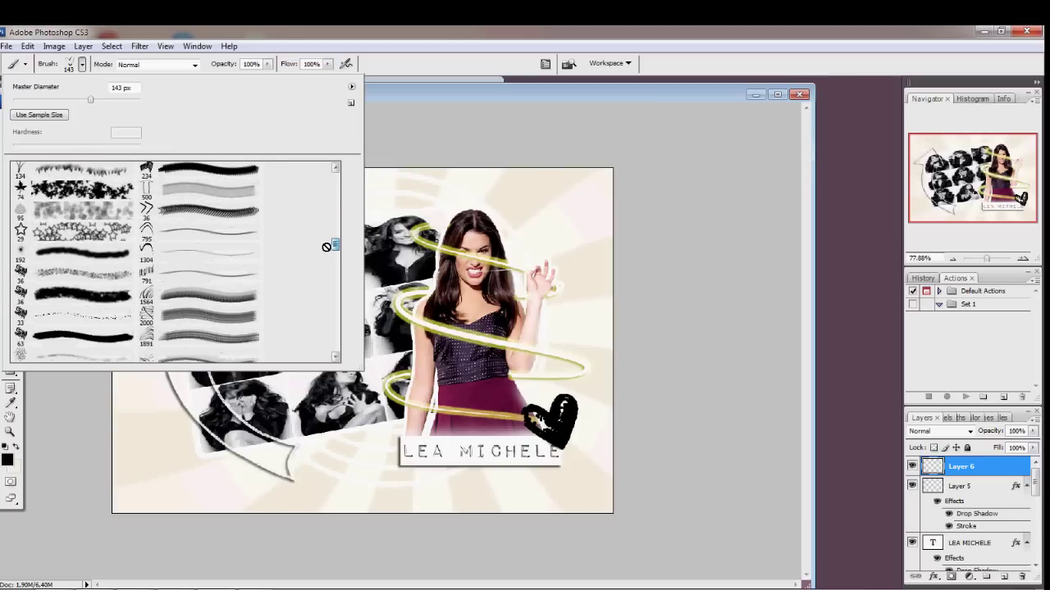
{"action": "left_click", "coordinate": [209, 273]}
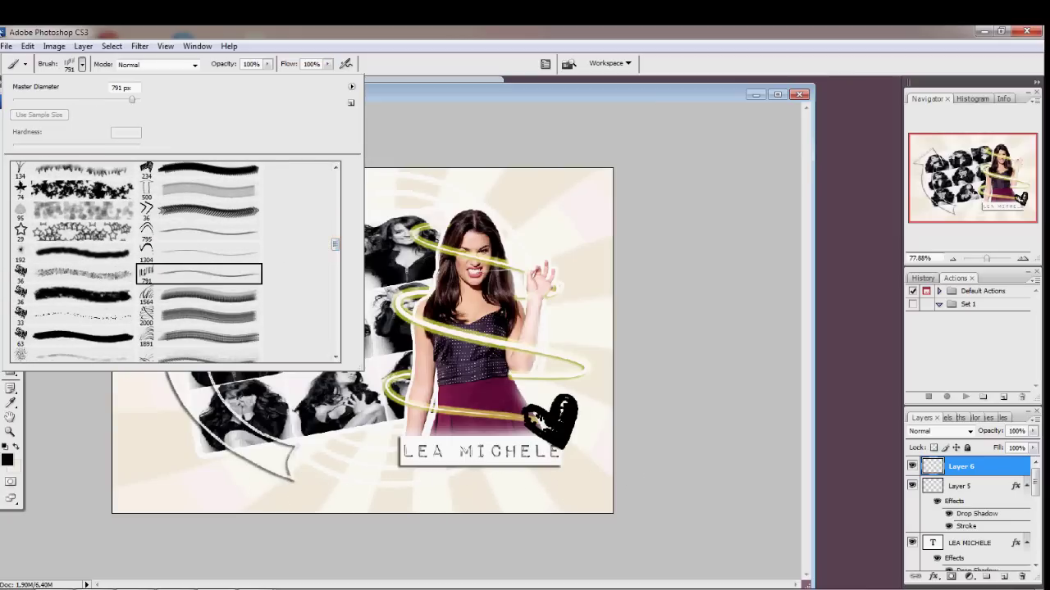
Stamp the brush's row of small circles in white at 453 px just below the name label
{"action": "left_click", "coordinate": [5, 462]}
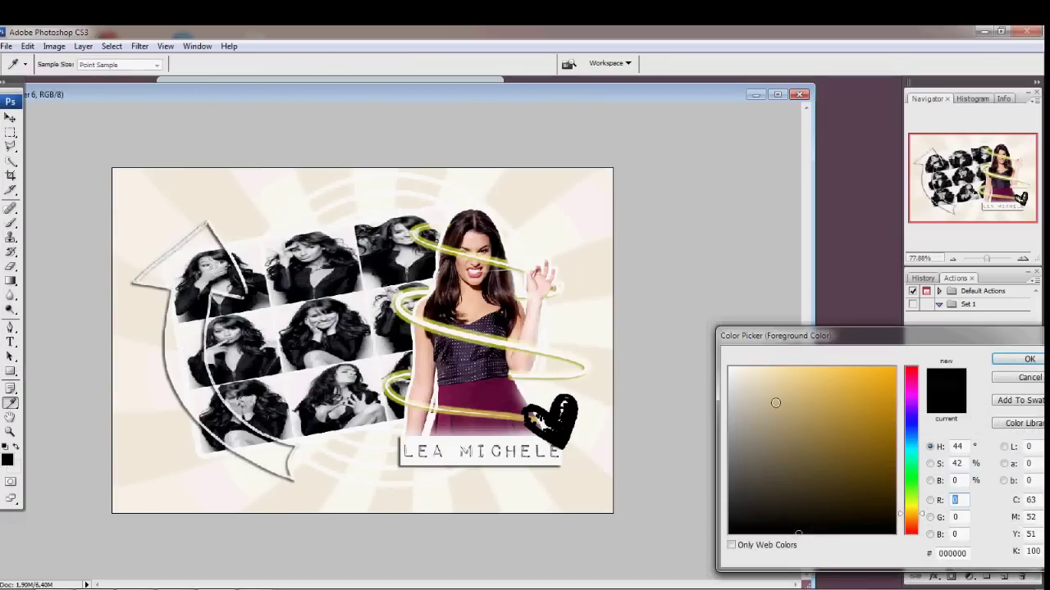
{"action": "left_click_drag", "start_coordinate": [776, 402], "coordinate": [702, 318]}
{"action": "left_click", "coordinate": [1029, 361]}
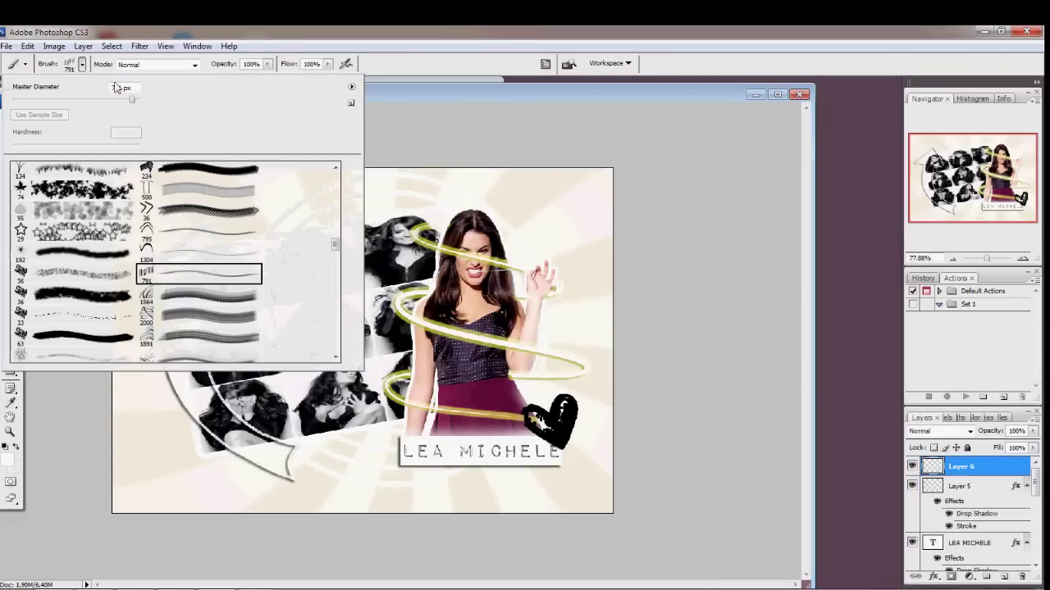
{"action": "left_click", "coordinate": [81, 64]}
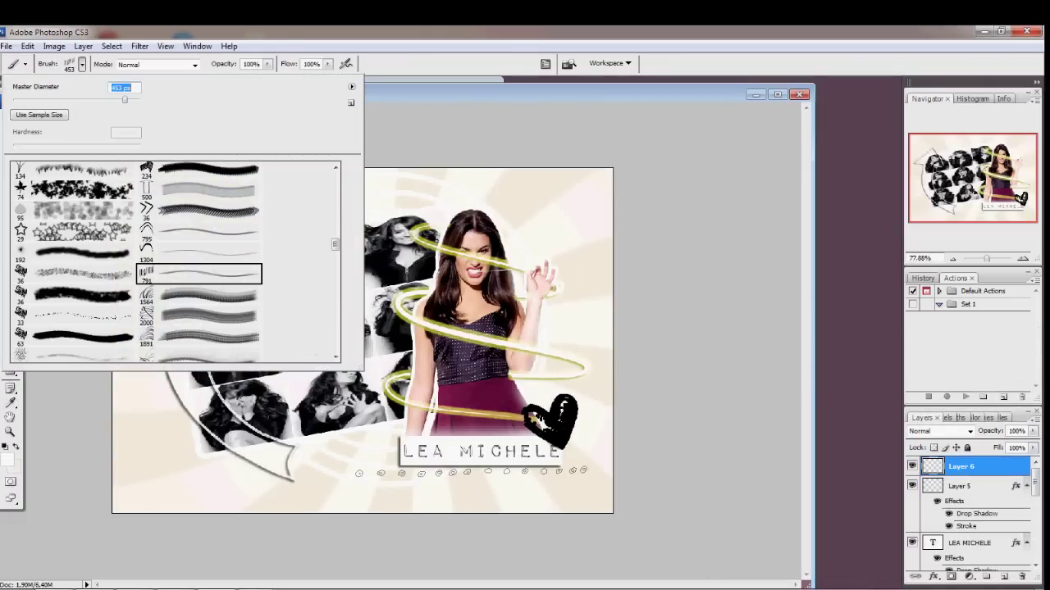
{"action": "left_click", "coordinate": [483, 335]}
Apply a default drop shadow to the circle row's layer
{"action": "double_click", "coordinate": [1014, 475]}
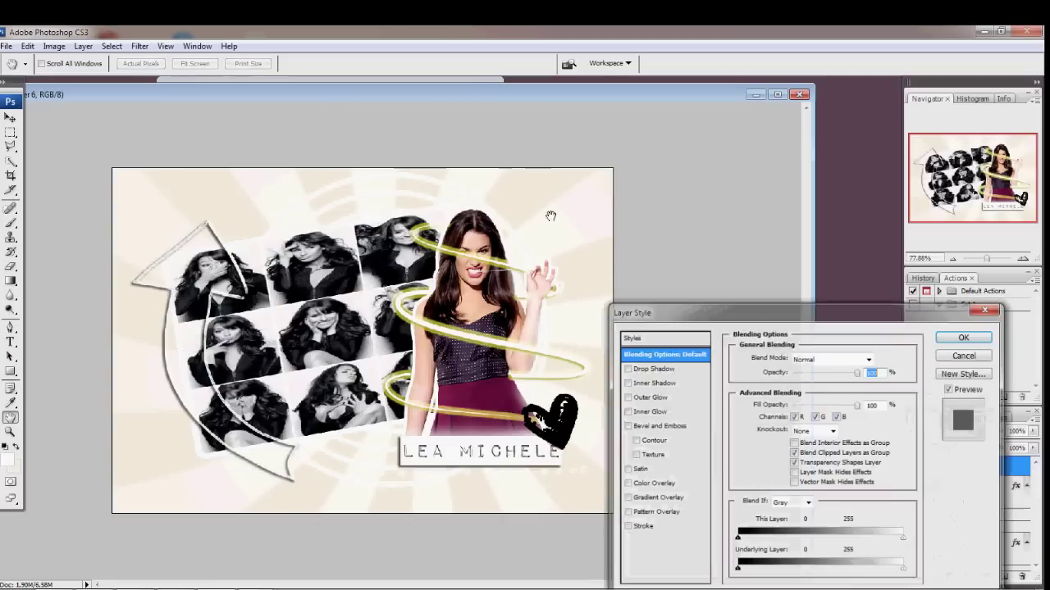
{"action": "left_click", "coordinate": [670, 373]}
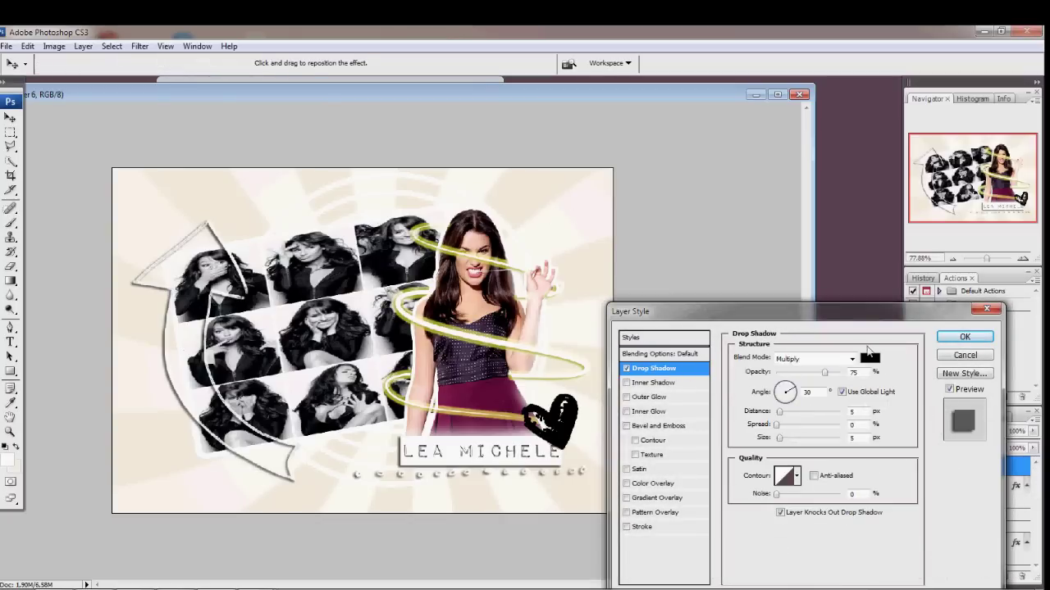
{"action": "left_click", "coordinate": [964, 337]}
Add the YouTube channel address as white 11 pt Impact Label text over the lower photos
{"action": "key", "text": "t"}
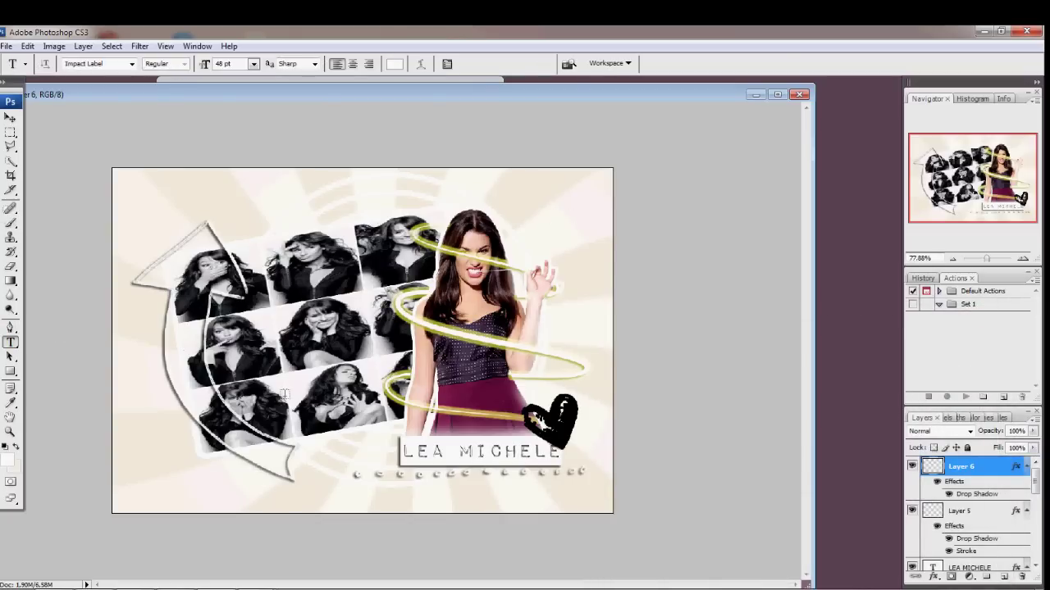
{"action": "left_click", "coordinate": [286, 395]}
{"action": "left_click", "coordinate": [253, 63]}
{"action": "left_click", "coordinate": [246, 156]}
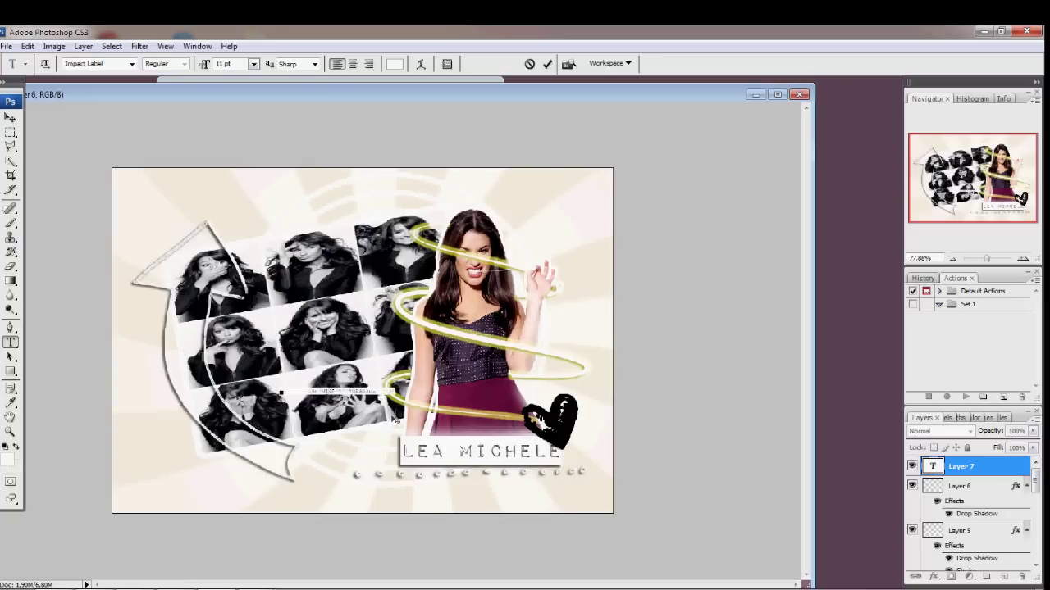
Change the channel address text to 18 pt Bebas Neue and move it below the row of circles
{"action": "key", "text": "ctrl+a"}
{"action": "left_click", "coordinate": [254, 64]}
{"action": "left_click", "coordinate": [265, 205]}
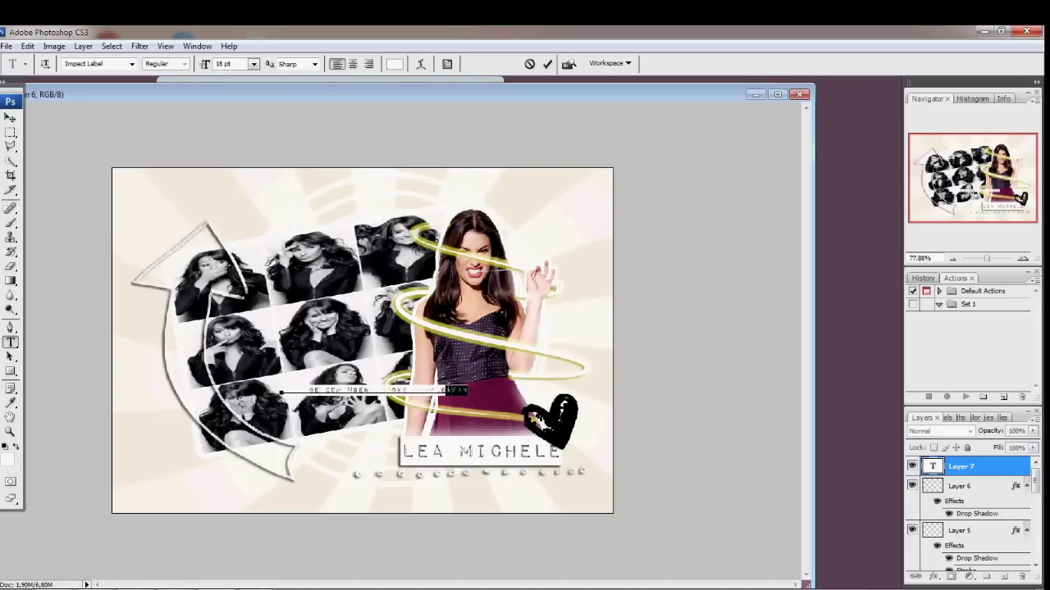
{"action": "left_click", "coordinate": [133, 63]}
{"action": "left_click", "coordinate": [469, 391]}
{"action": "left_click_drag", "start_coordinate": [469, 392], "coordinate": [77, 342]}
{"action": "left_click", "coordinate": [132, 64]}
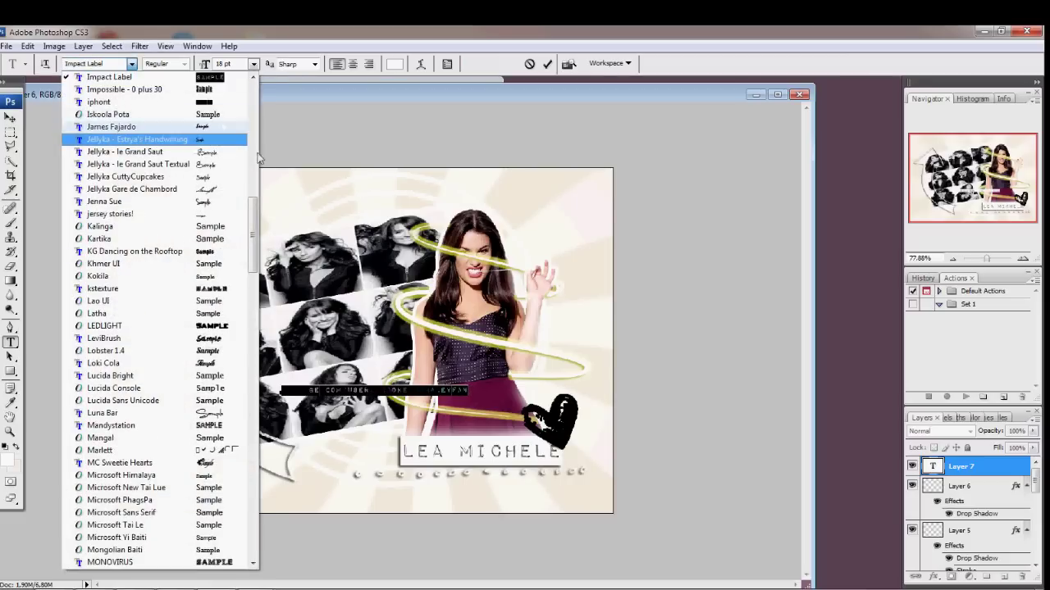
{"action": "left_click_drag", "start_coordinate": [252, 233], "coordinate": [246, 125]}
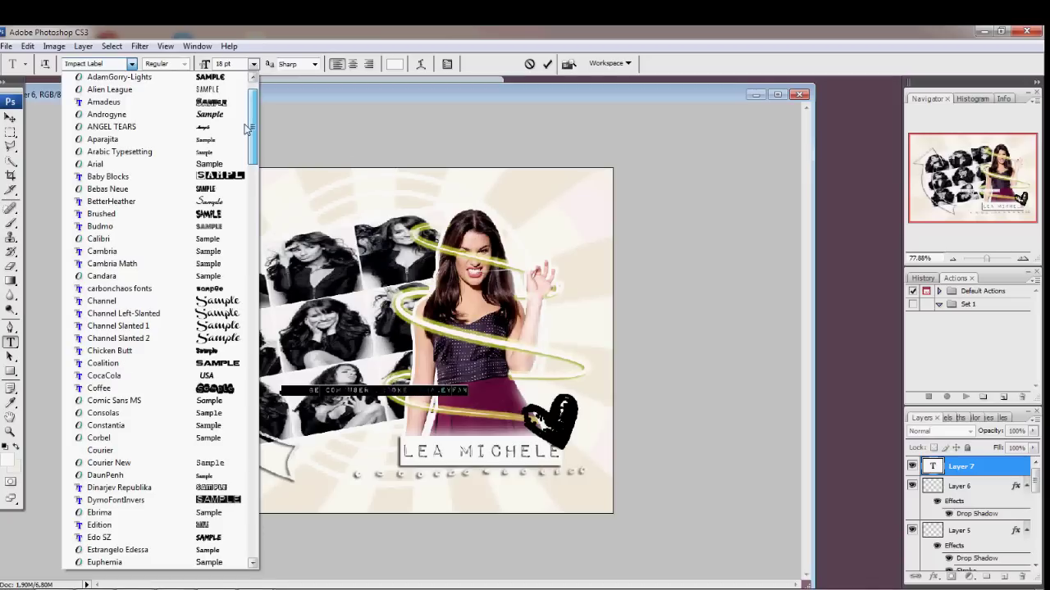
{"action": "left_click_drag", "start_coordinate": [246, 129], "coordinate": [247, 144]}
{"action": "left_click", "coordinate": [107, 164]}
{"action": "left_click_drag", "start_coordinate": [390, 417], "coordinate": [533, 520]}
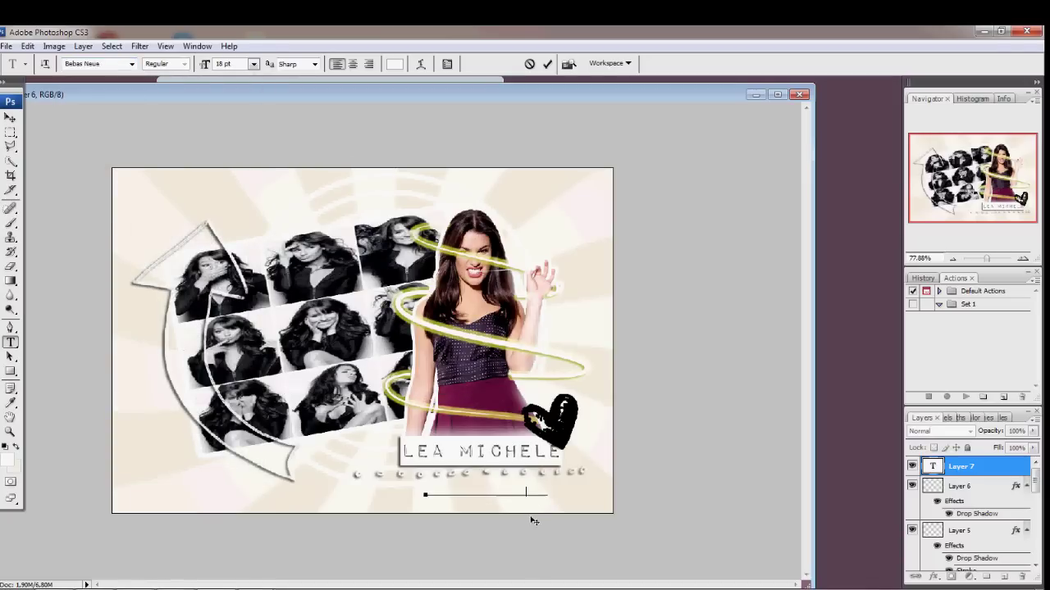
Apply a drop shadow with opacity reduced to about 35% to the channel address text
{"action": "double_click", "coordinate": [1016, 473]}
{"action": "left_click", "coordinate": [652, 369]}
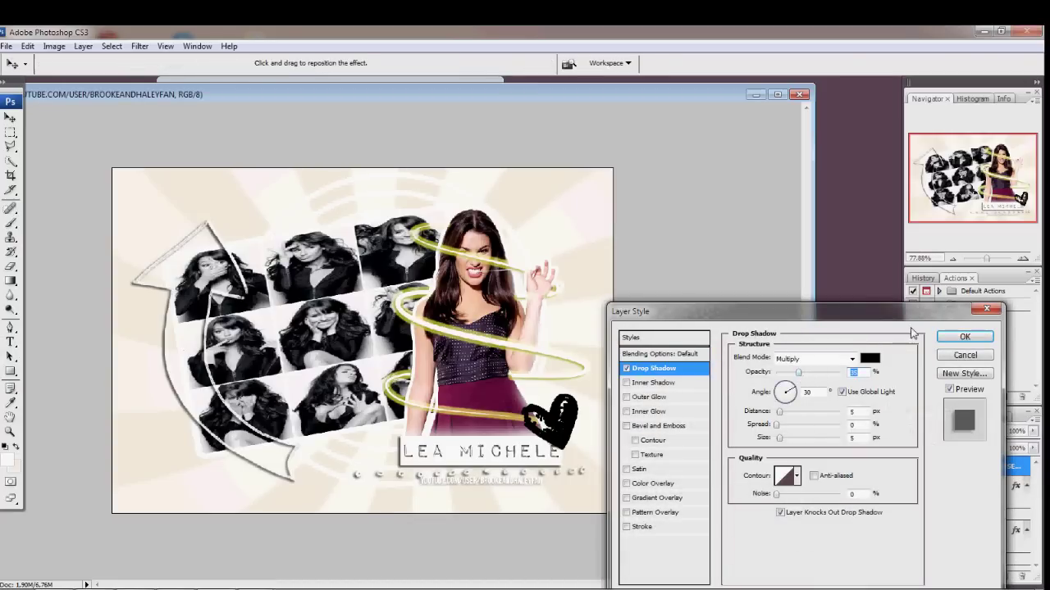
{"action": "left_click", "coordinate": [978, 337]}
Add the Gruppo 1 colouring group above all the other layers and make it visible
{"action": "key", "text": "v"}
{"action": "left_click_drag", "start_coordinate": [1035, 482], "coordinate": [962, 432]}
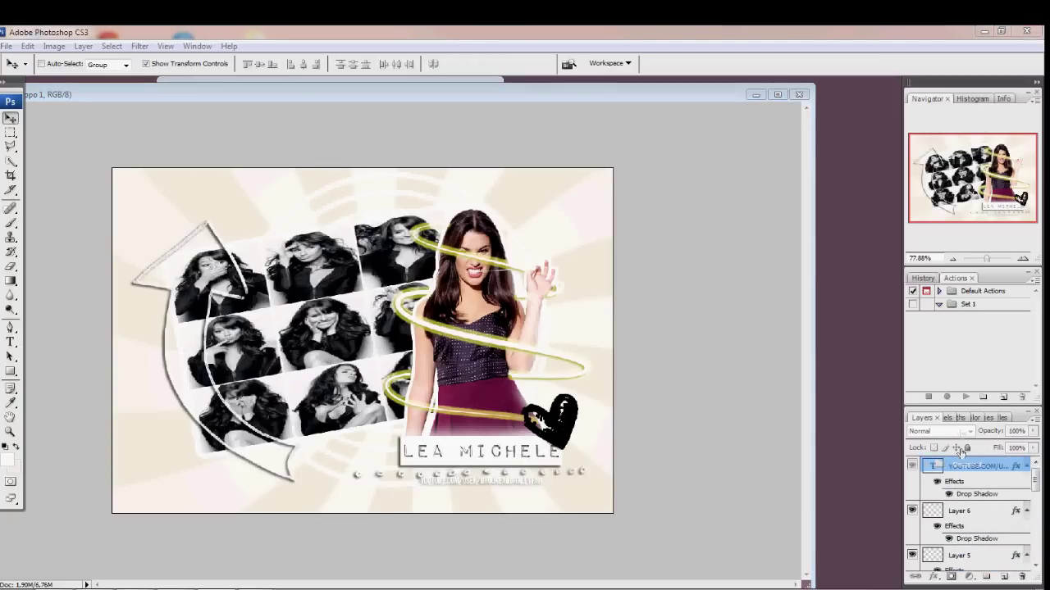
{"action": "scroll", "coordinate": [968, 492], "scroll_direction": "up", "scroll_amount": 2}
{"action": "left_click", "coordinate": [911, 465]}
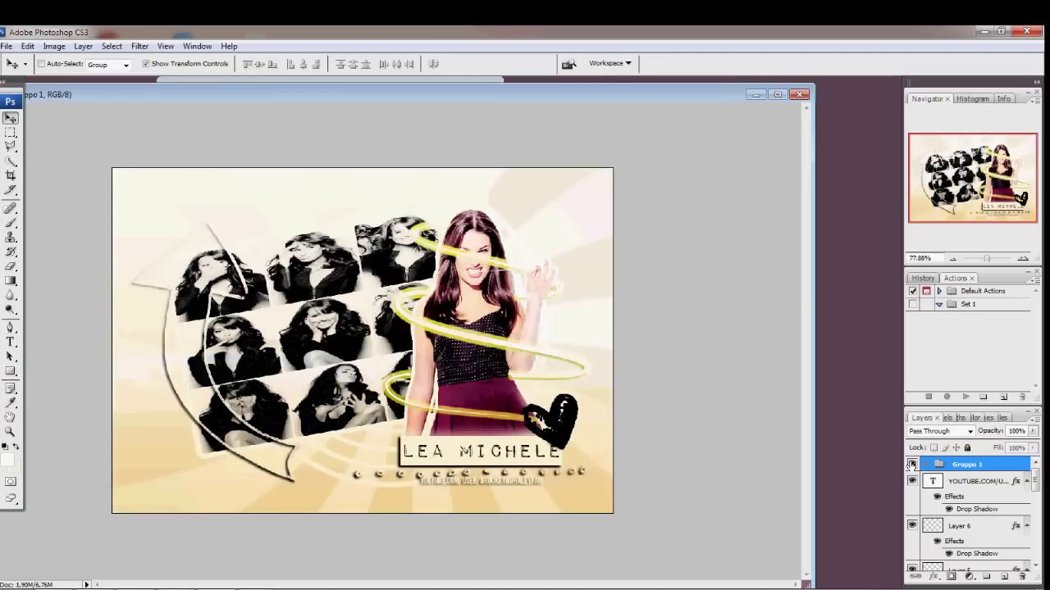
Erase the spiral on Layer 3 where it crosses the woman's face, using a hard 25 px eraser
{"action": "left_click", "coordinate": [967, 528]}
{"action": "scroll", "coordinate": [970, 537], "scroll_direction": "down", "scroll_amount": 1}
{"action": "scroll", "coordinate": [971, 538], "scroll_direction": "down", "scroll_amount": 5}
{"action": "scroll", "coordinate": [974, 547], "scroll_direction": "down", "scroll_amount": 1}
{"action": "left_click", "coordinate": [972, 490]}
{"action": "left_click", "coordinate": [11, 267]}
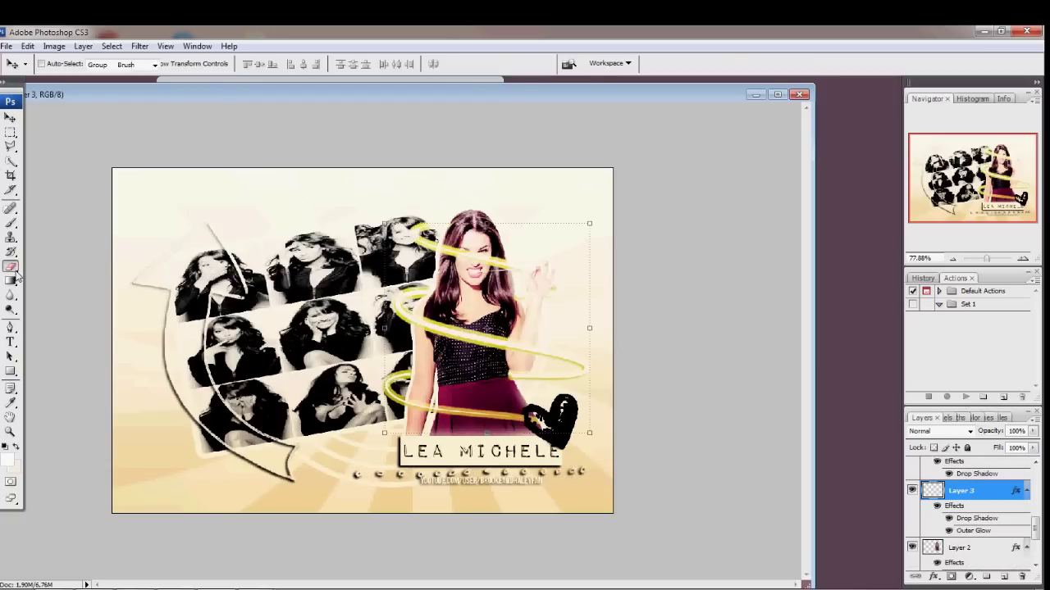
{"action": "left_click", "coordinate": [72, 67]}
{"action": "left_click", "coordinate": [472, 257]}
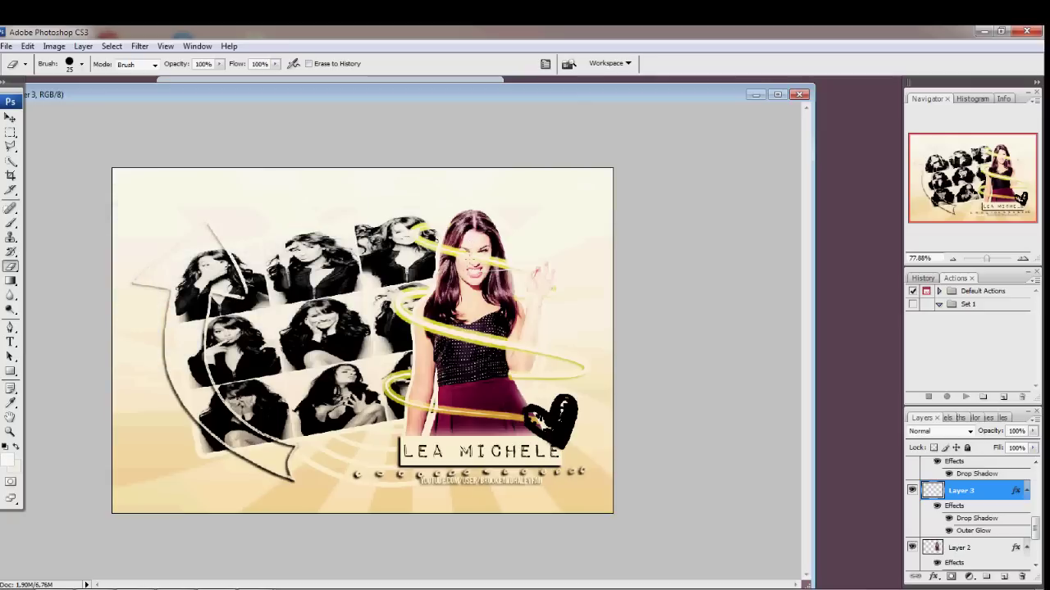